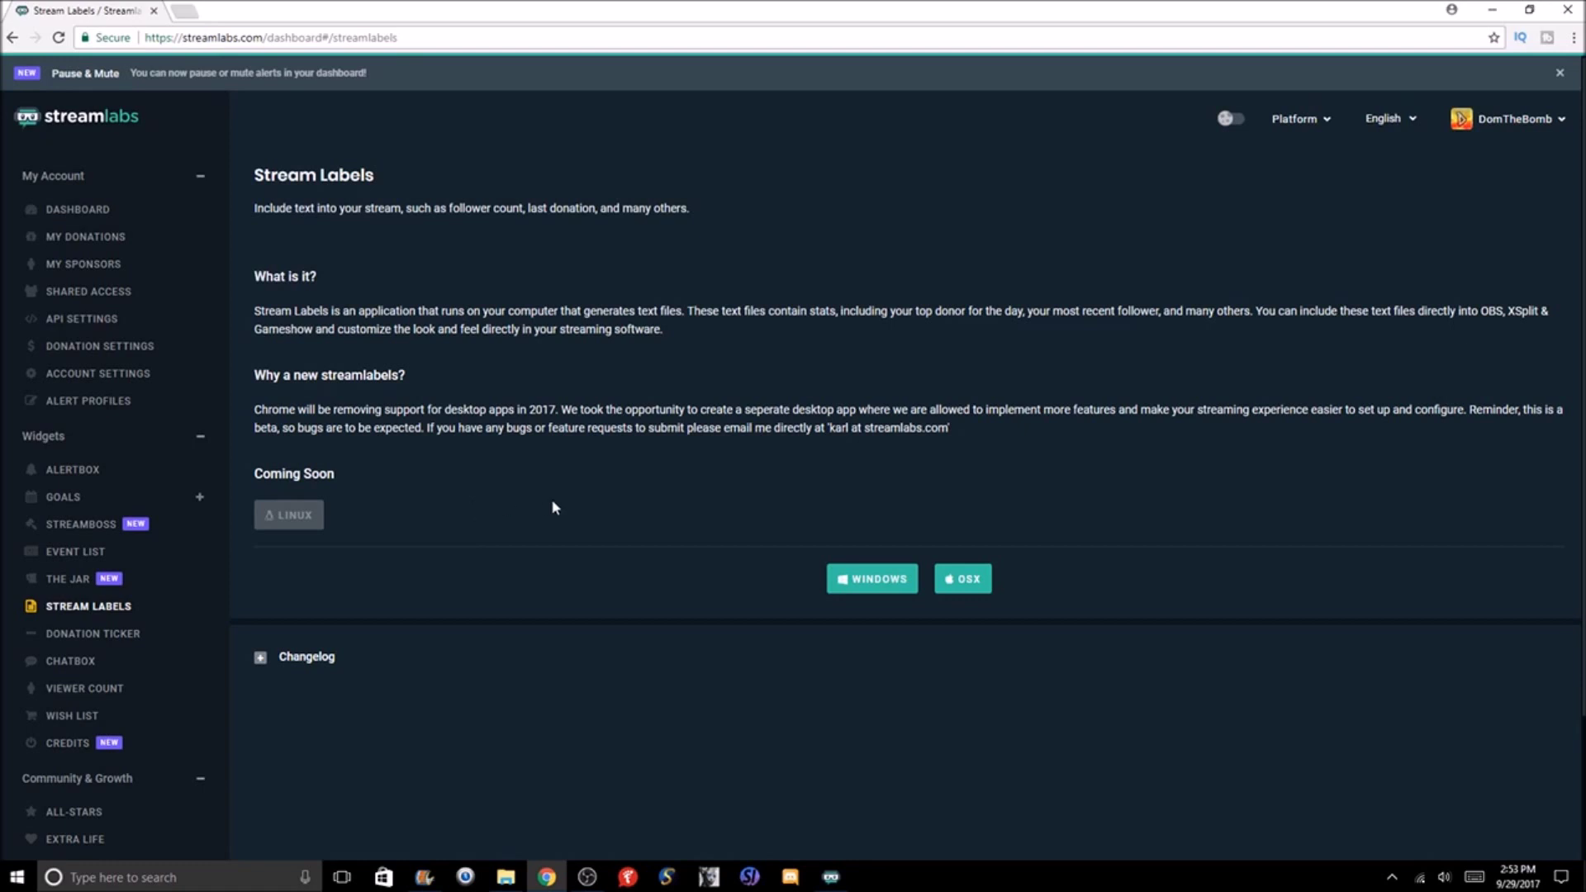
Step: Download the Windows version of Stream Labels and log in to the application with the Twitch account
left_click(851, 588)
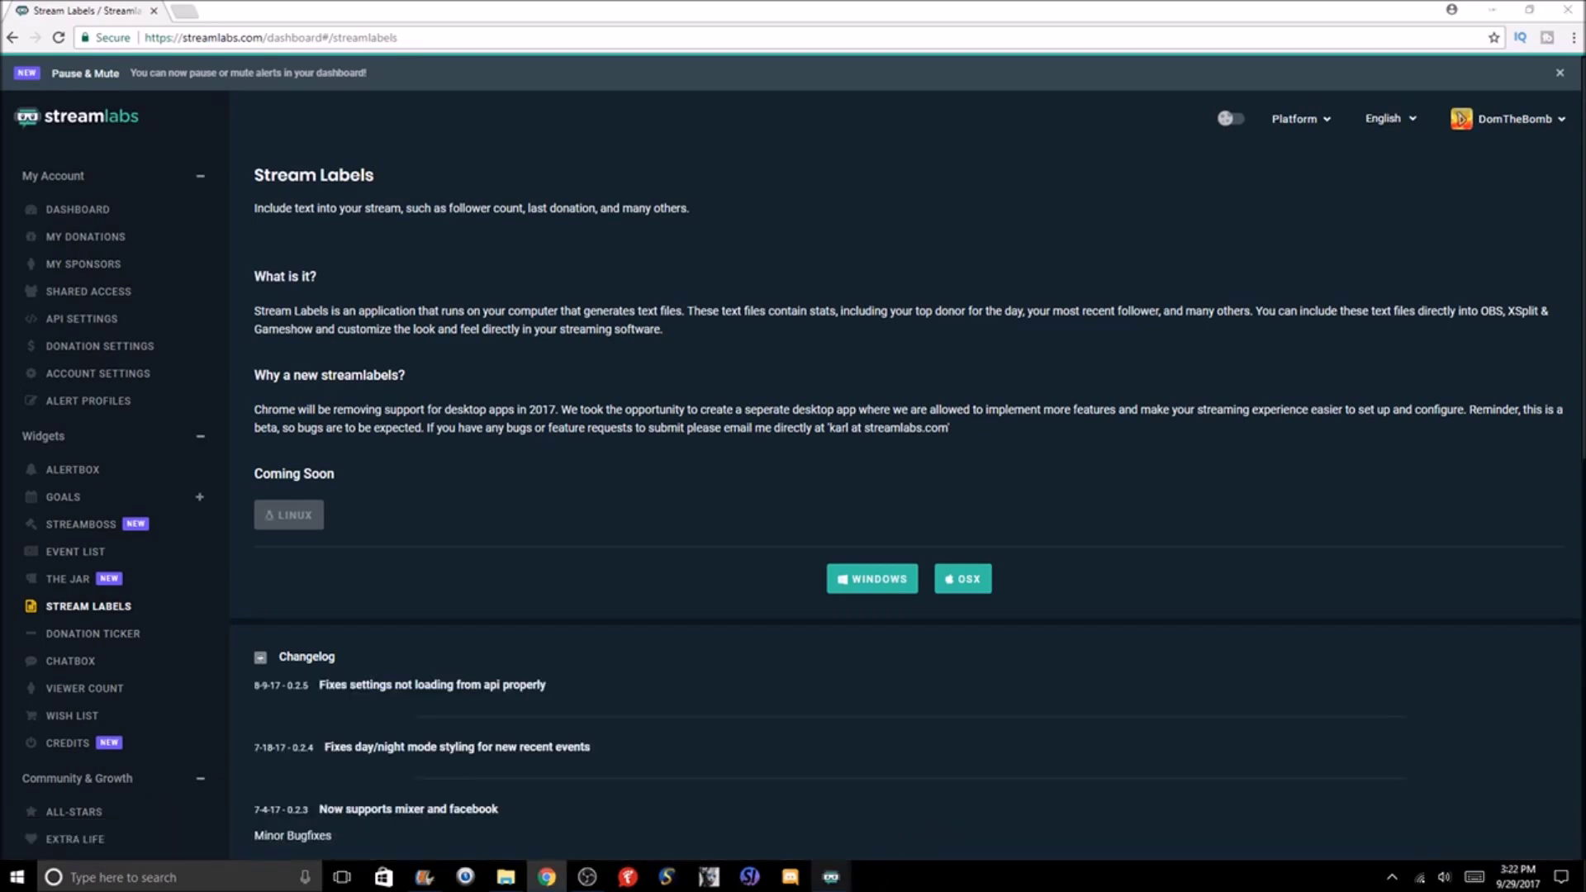
mouse_move(831, 877)
left_click(803, 835)
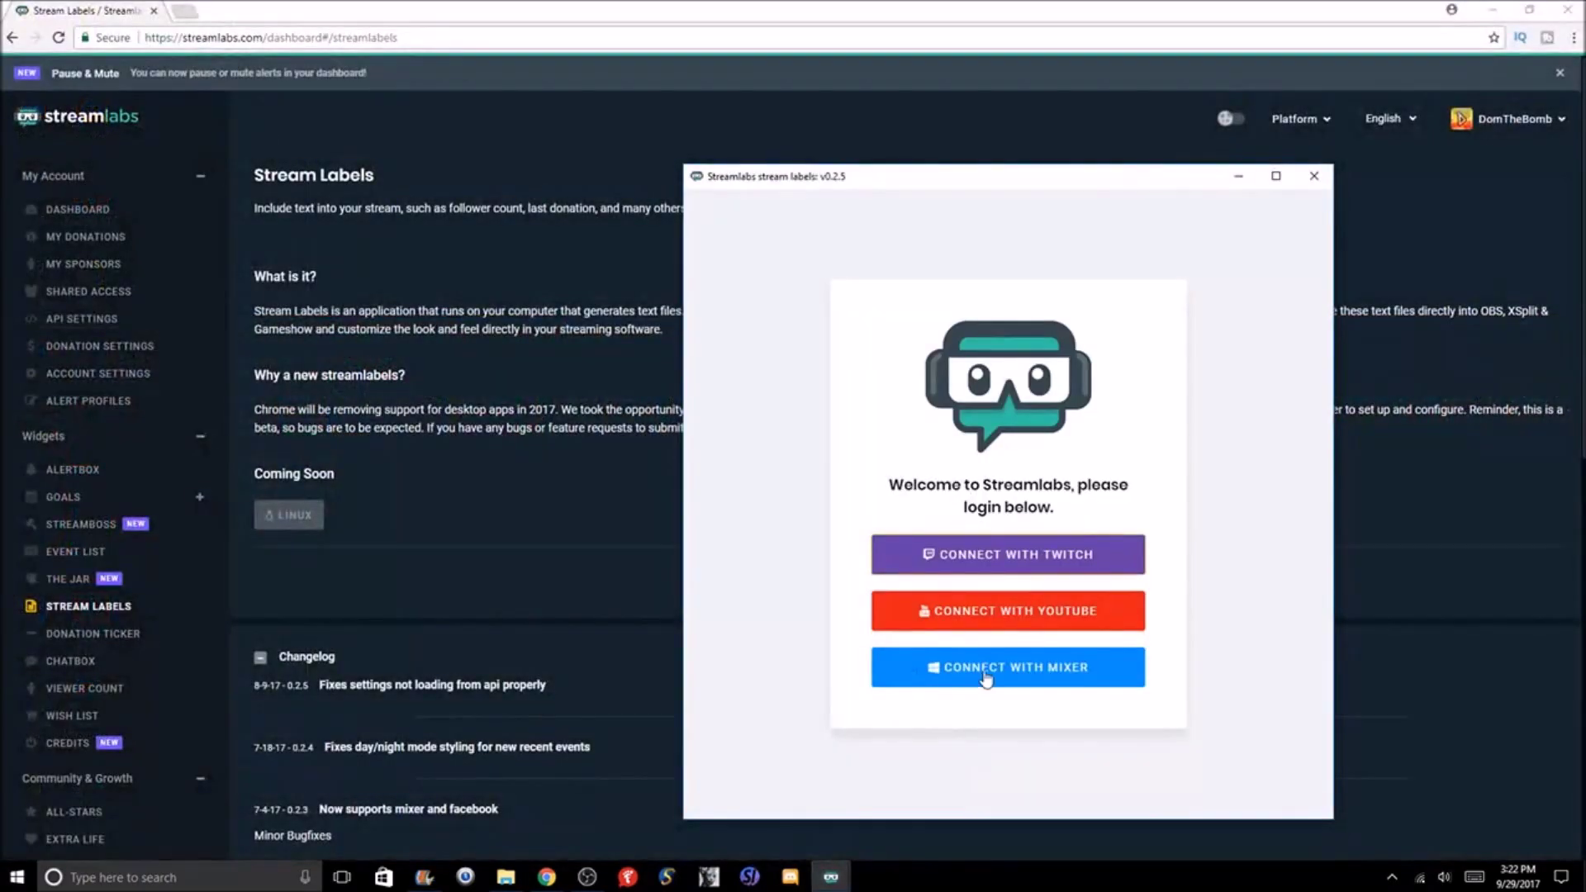
mouse_move(831, 874)
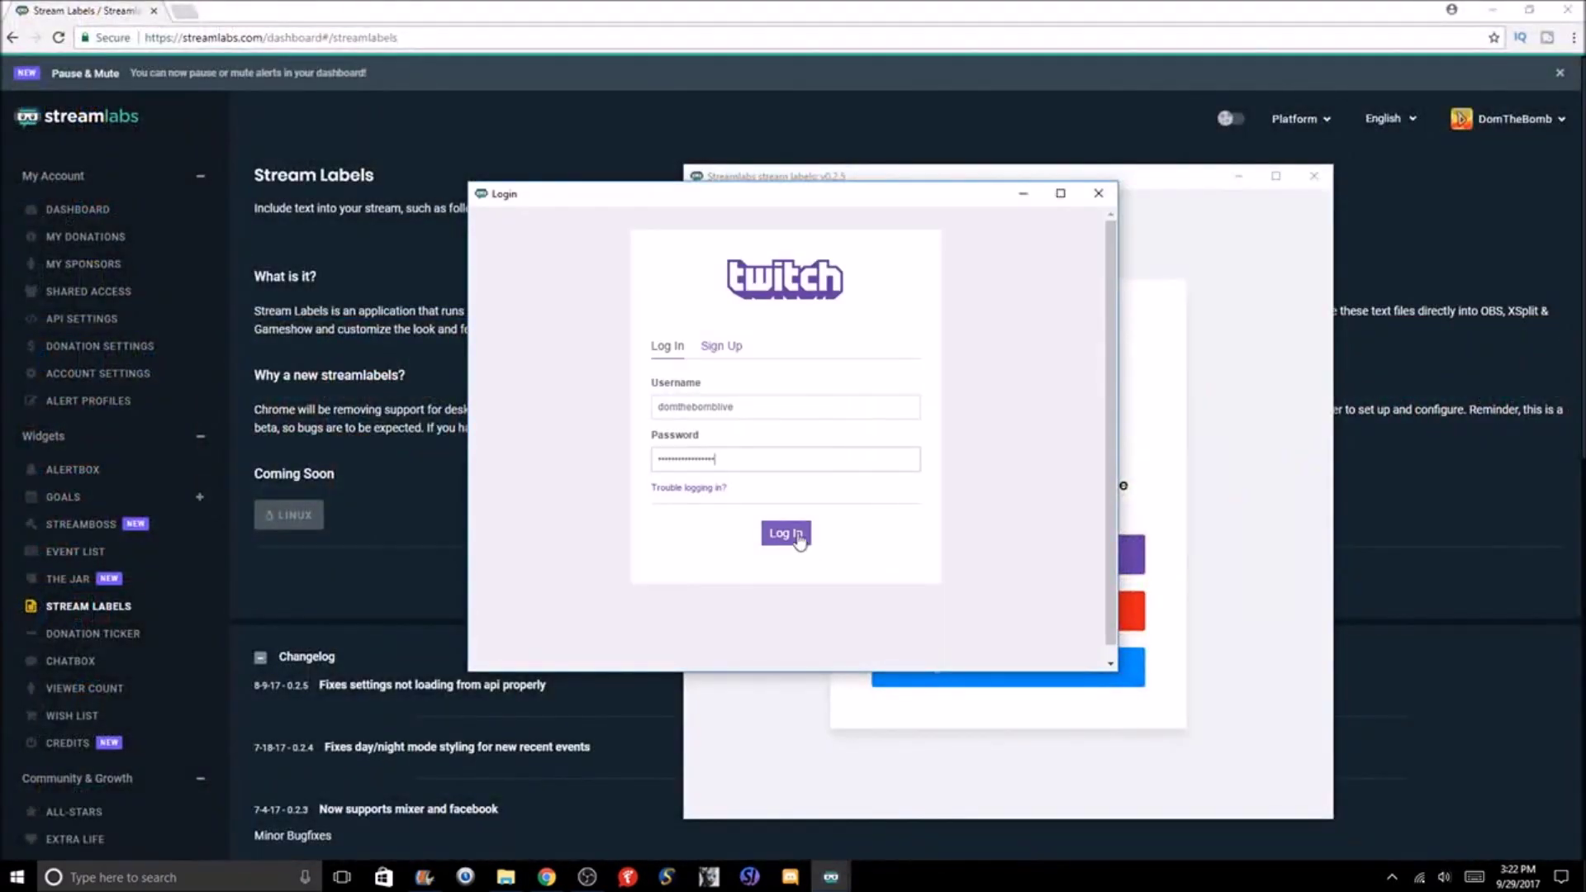
left_click(801, 536)
left_click(735, 484)
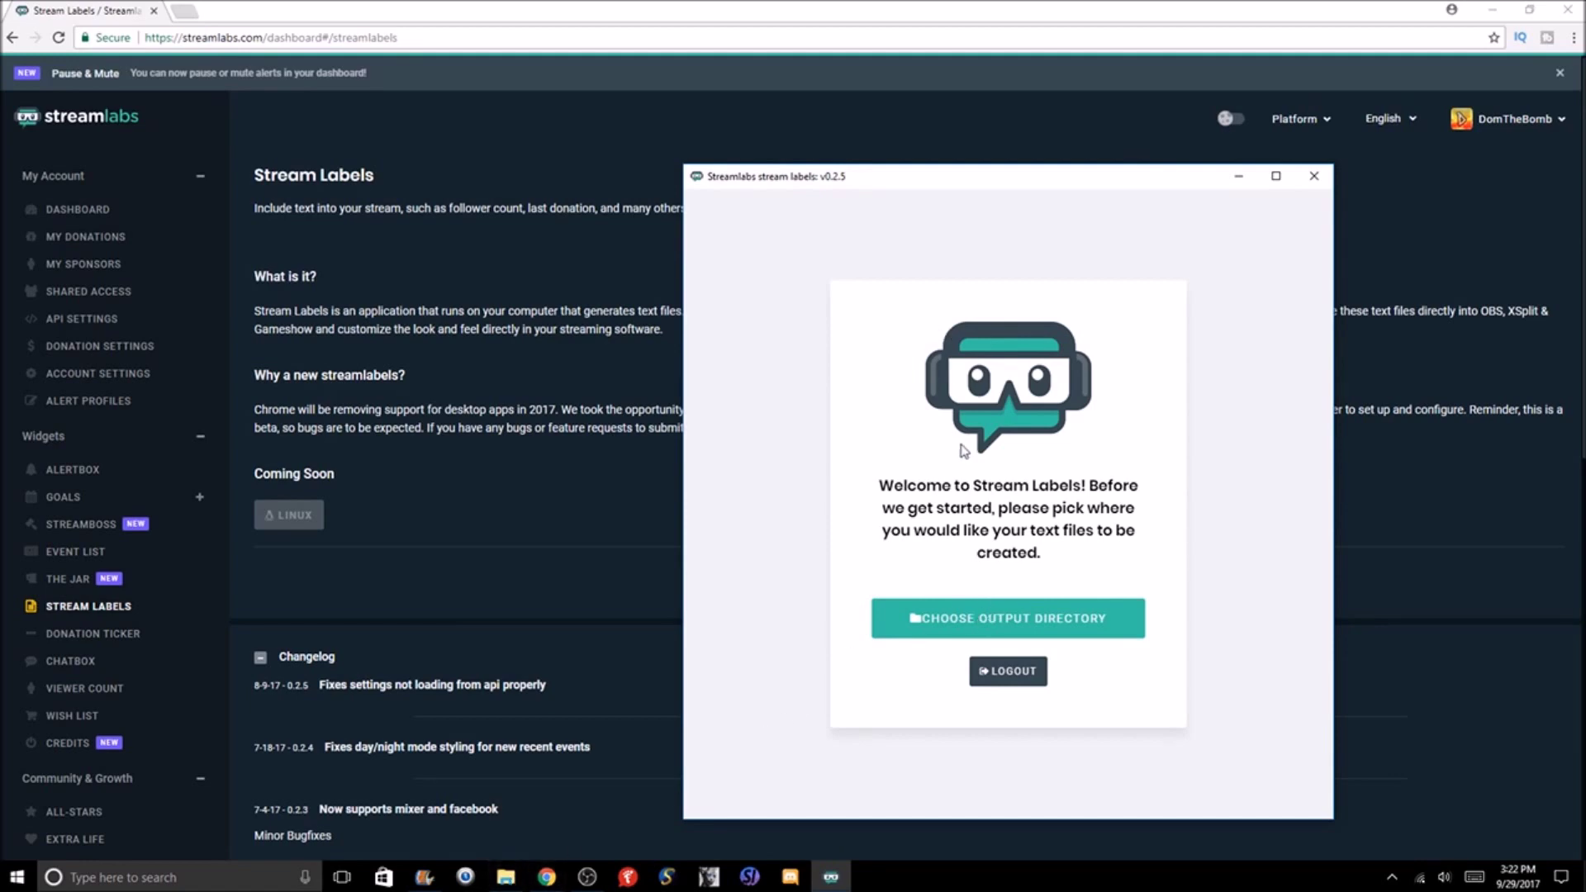
Step: Start choosing the output directory for the label text files and go to the Documents folder inside Downloads
left_click(950, 619)
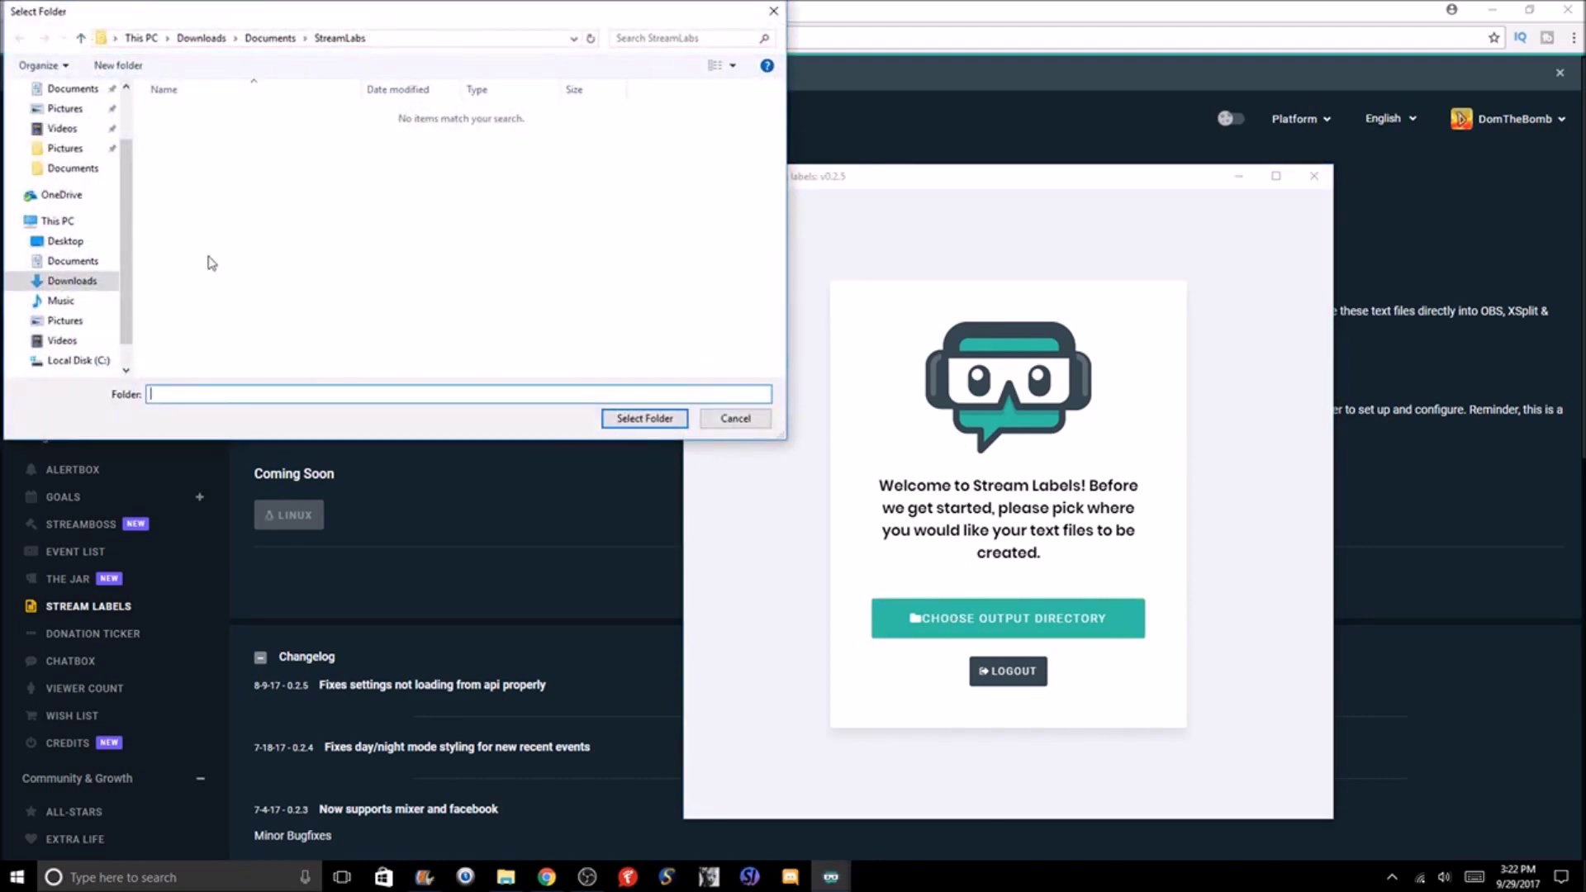
left_click(98, 169)
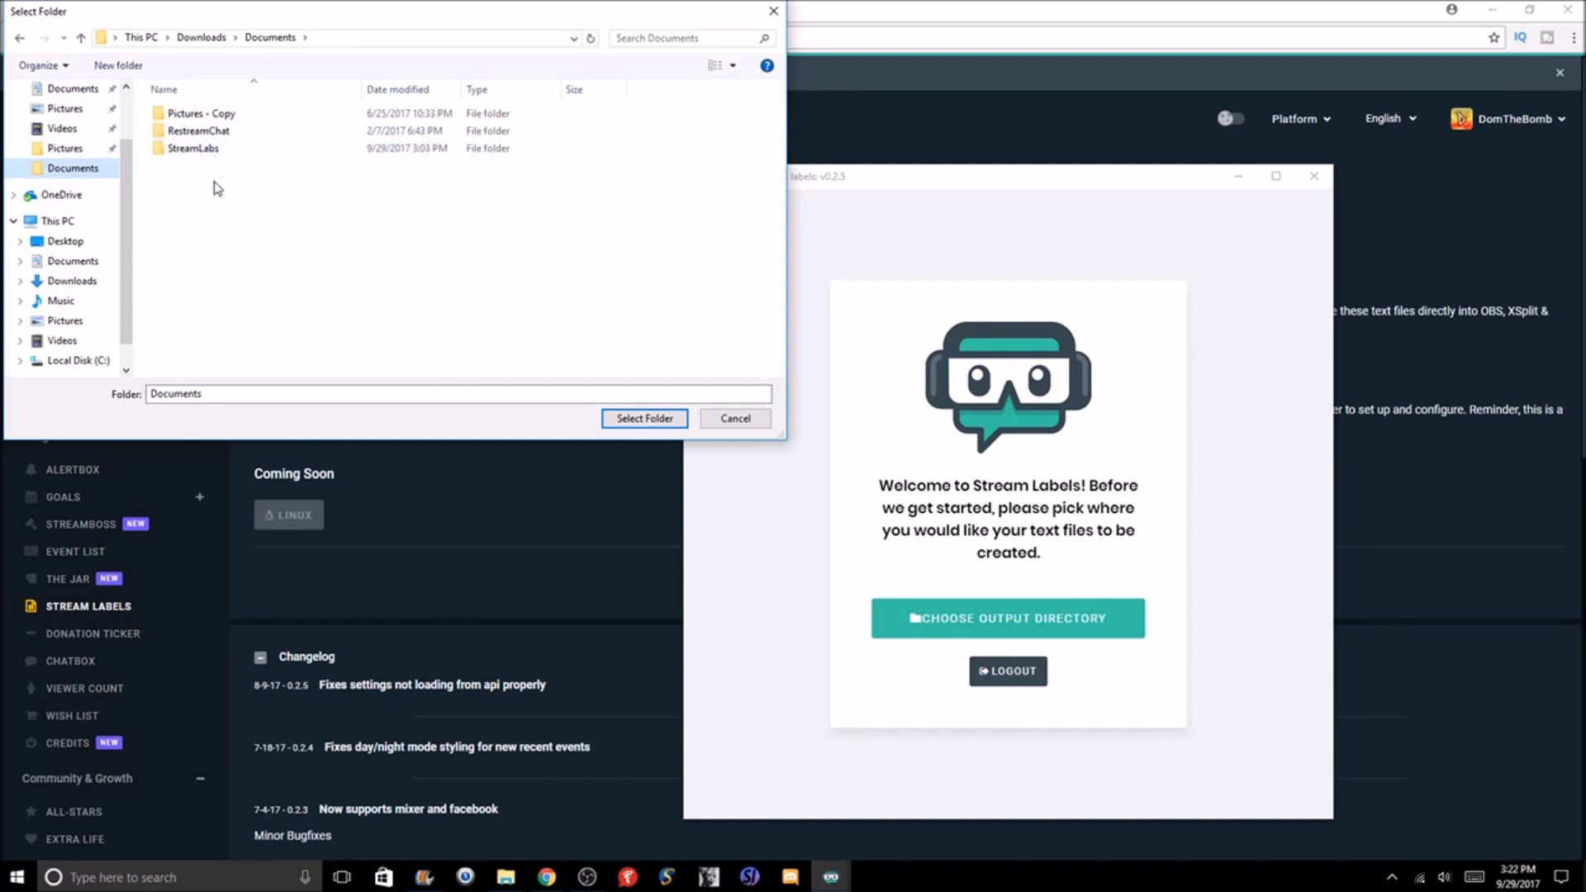
right_click(214, 189)
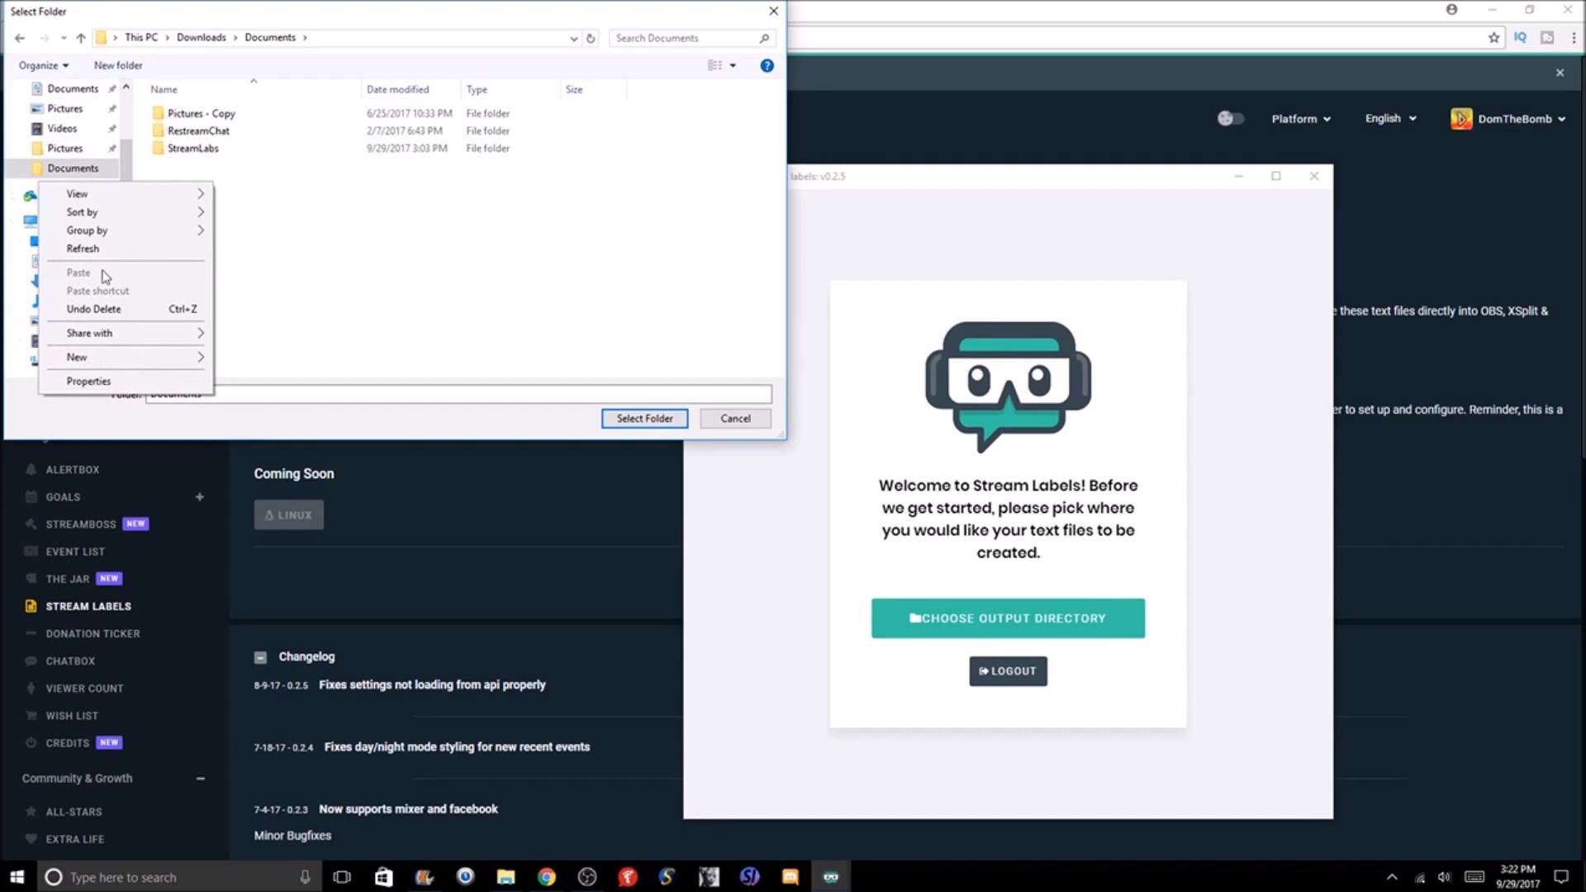
mouse_move(113, 363)
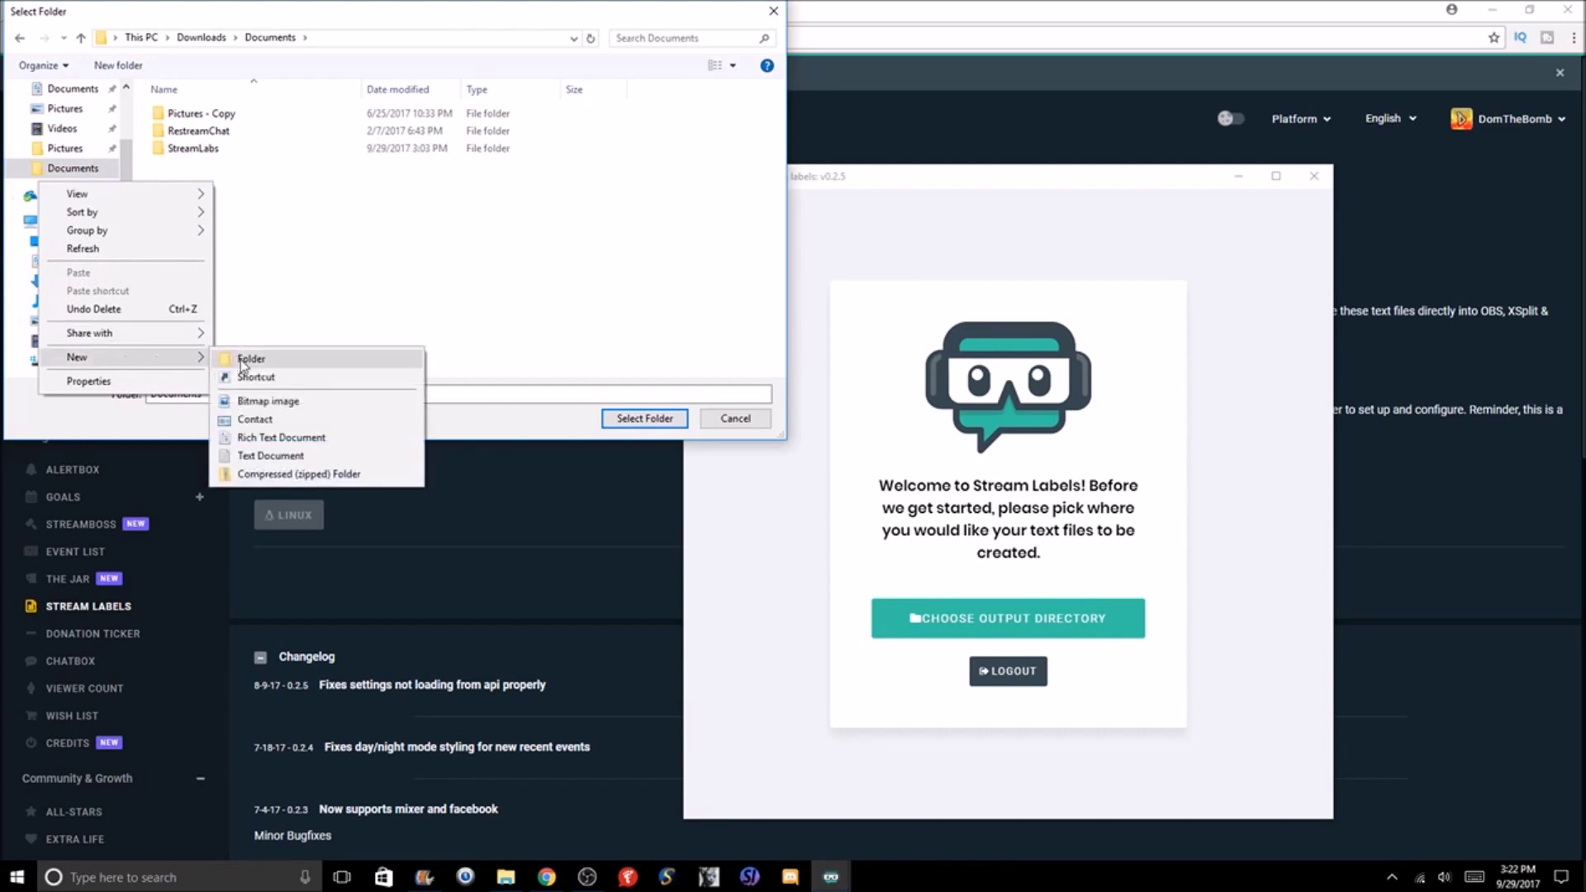
left_click(302, 249)
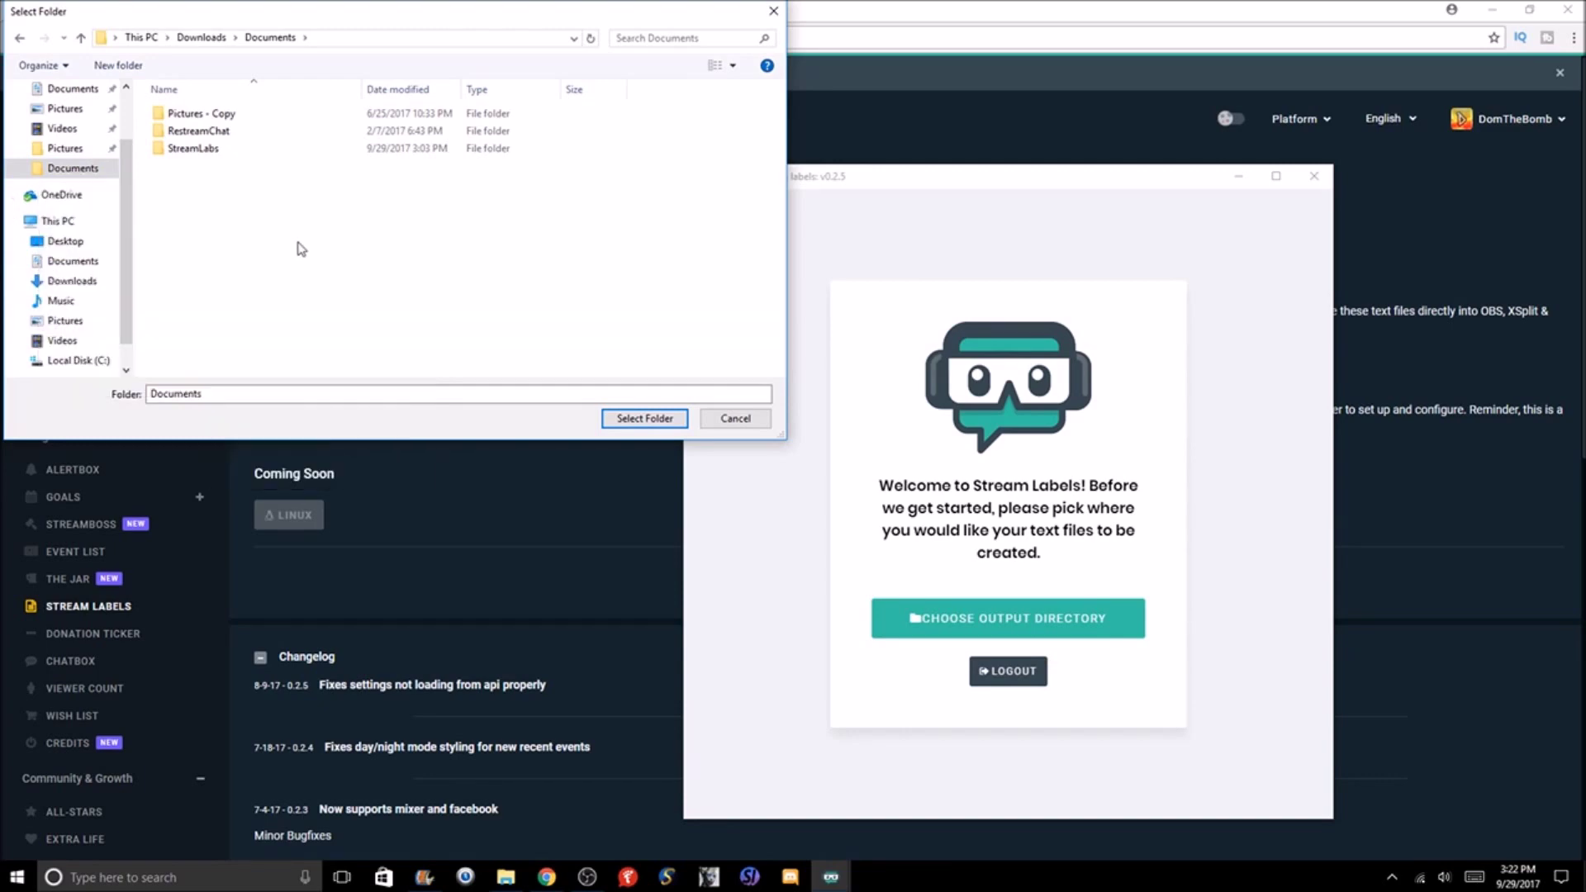
Step: Choose the StreamLabs folder as the output directory for the text files
left_click(259, 151)
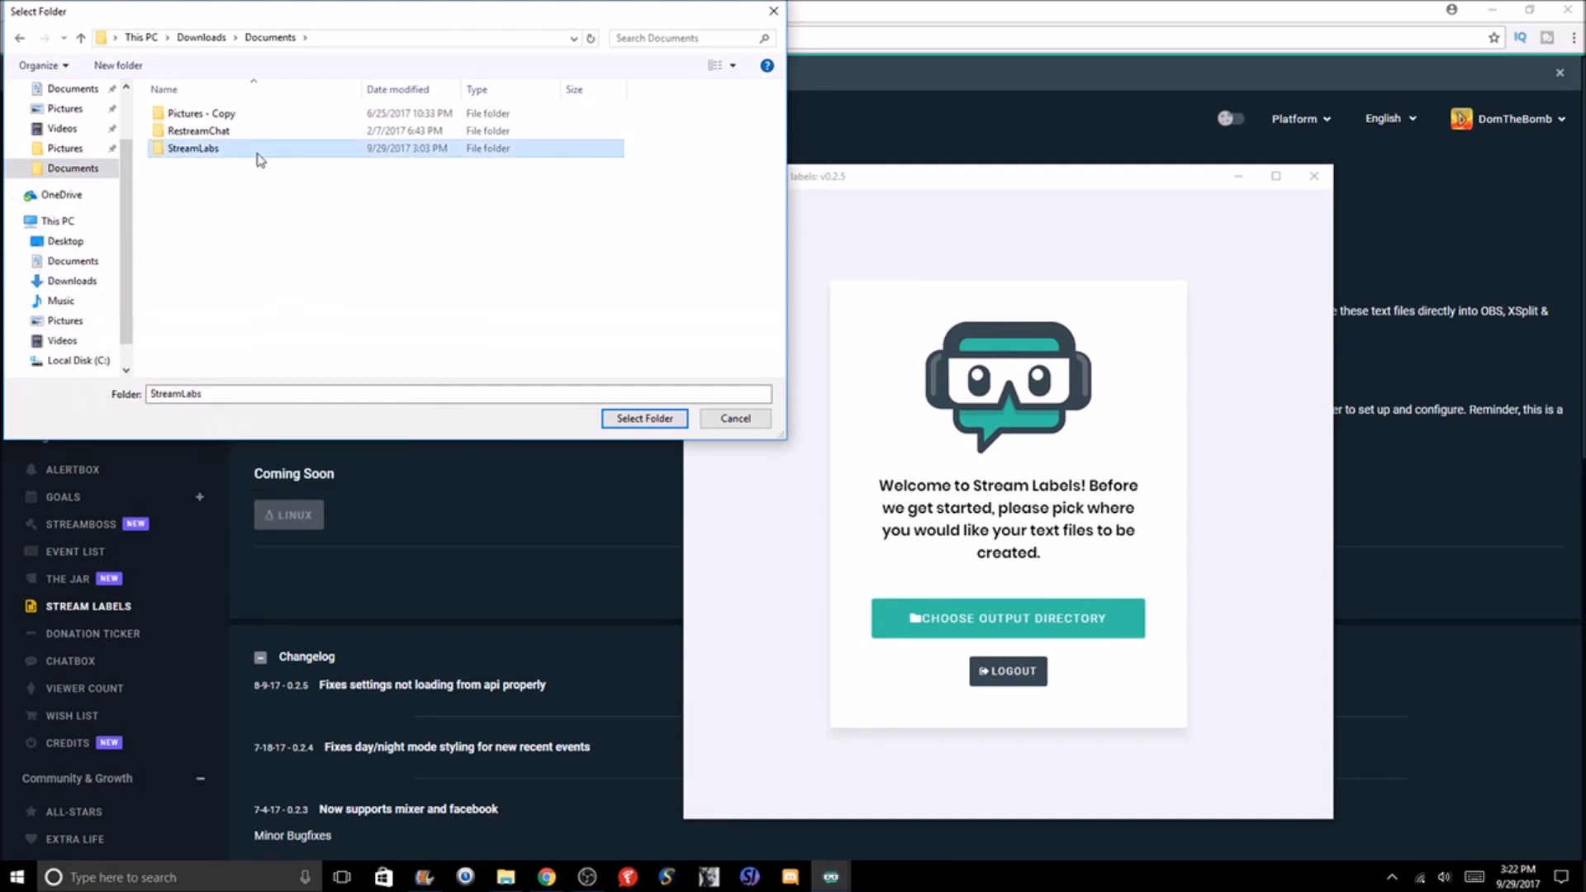
left_click(627, 418)
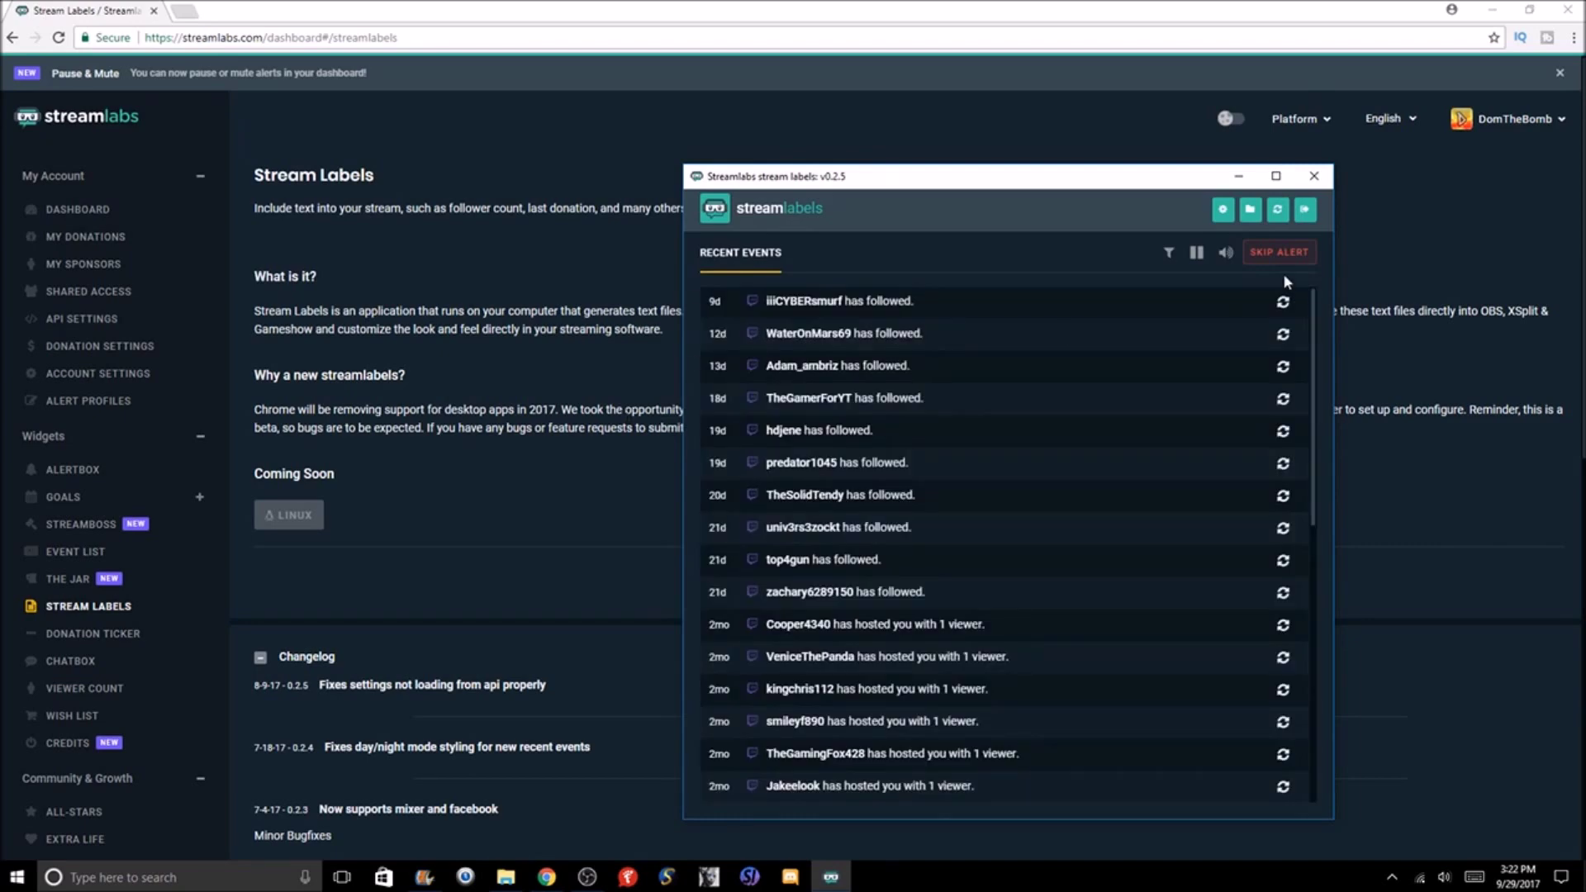
Step: Open the Stream Labels settings, look through the available labels and choose Most Recent Follower
scroll(1317, 322, "down", 1)
scroll(1314, 314, "up", 1)
left_click(1222, 212)
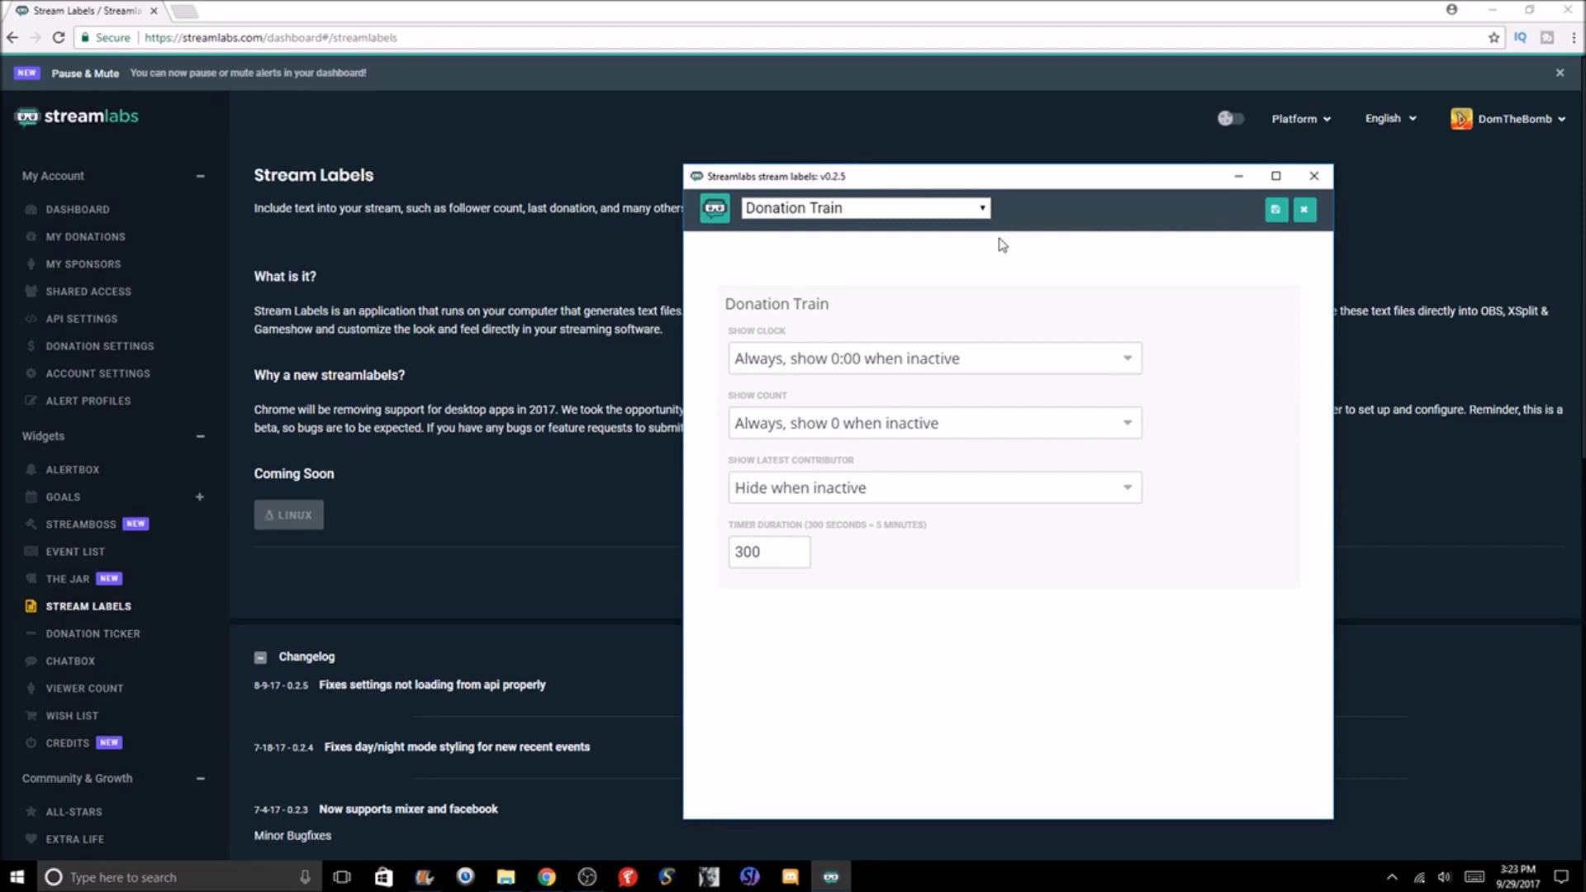
left_click(980, 207)
left_click_drag(983, 299, 990, 543)
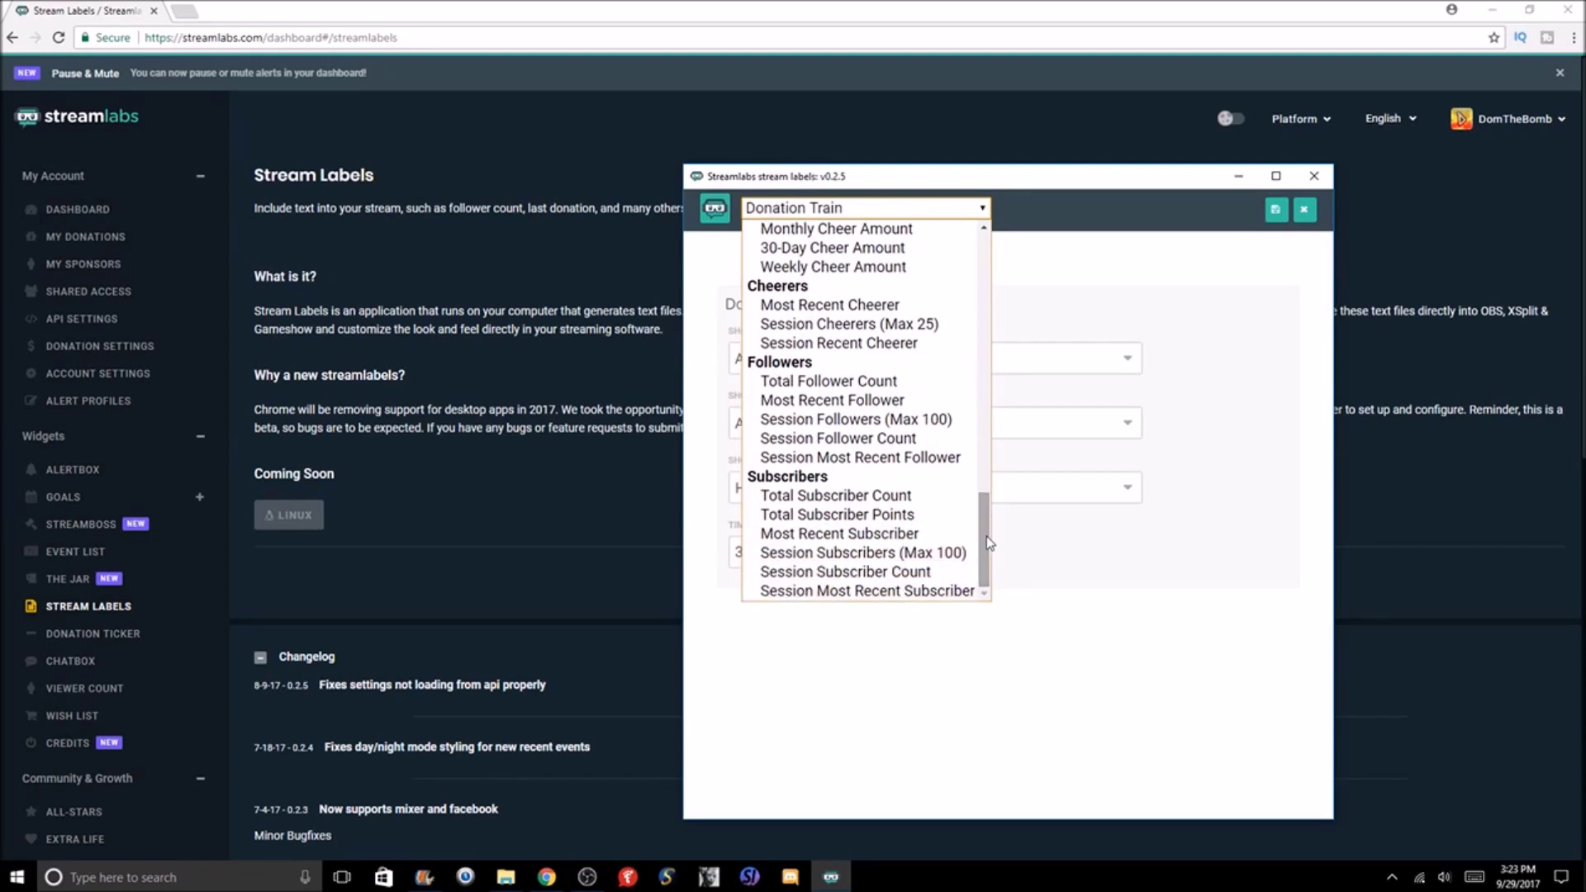
left_click_drag(990, 543, 1002, 381)
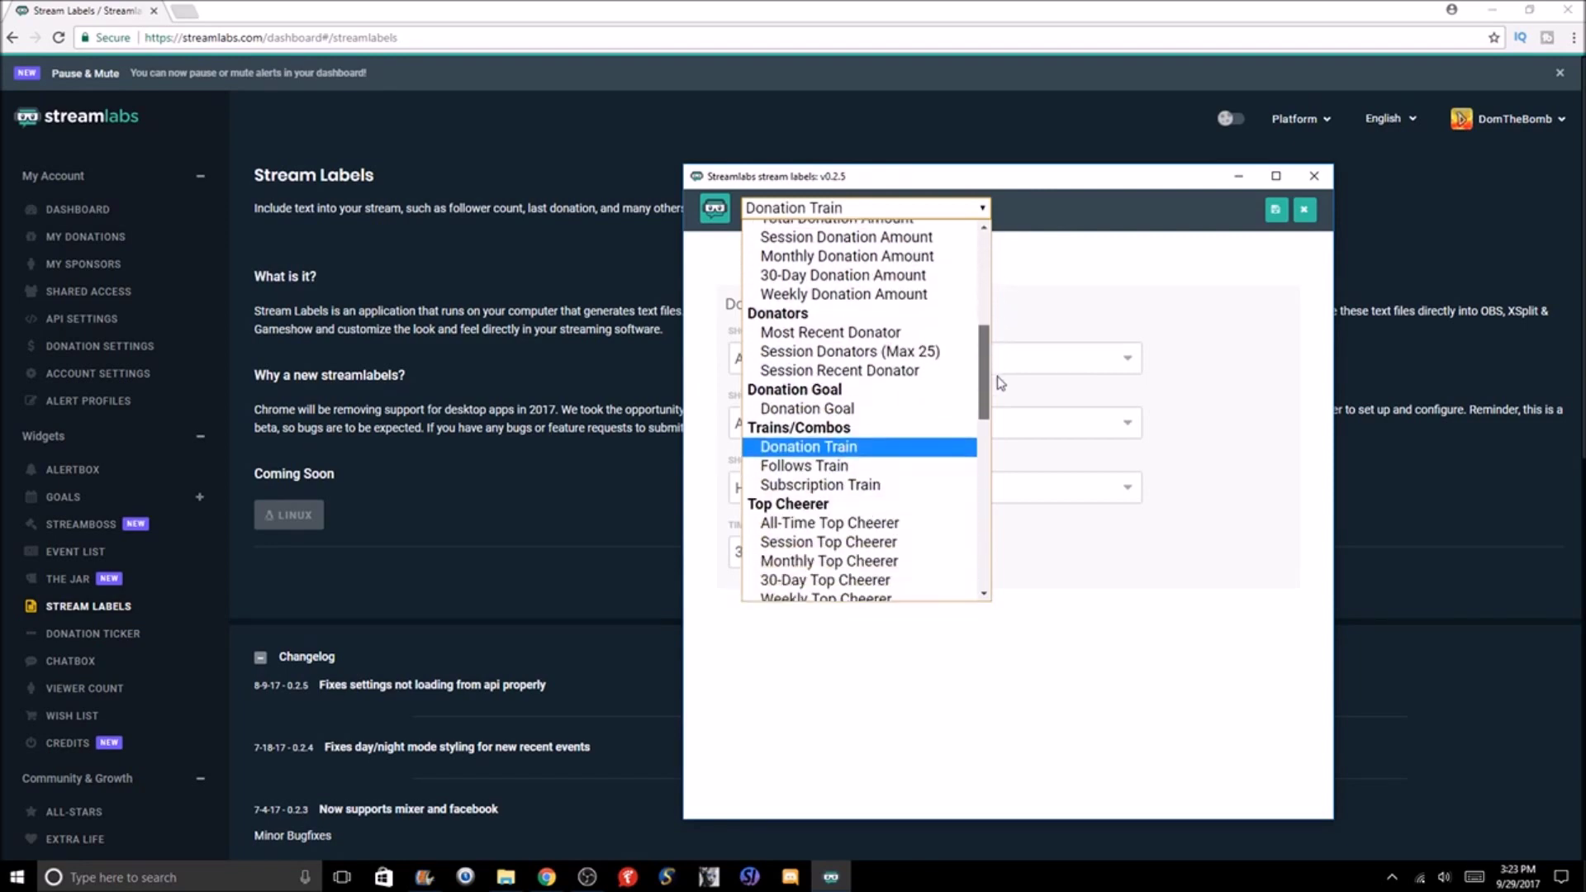
scroll(888, 409, "down", 8)
left_click(888, 408)
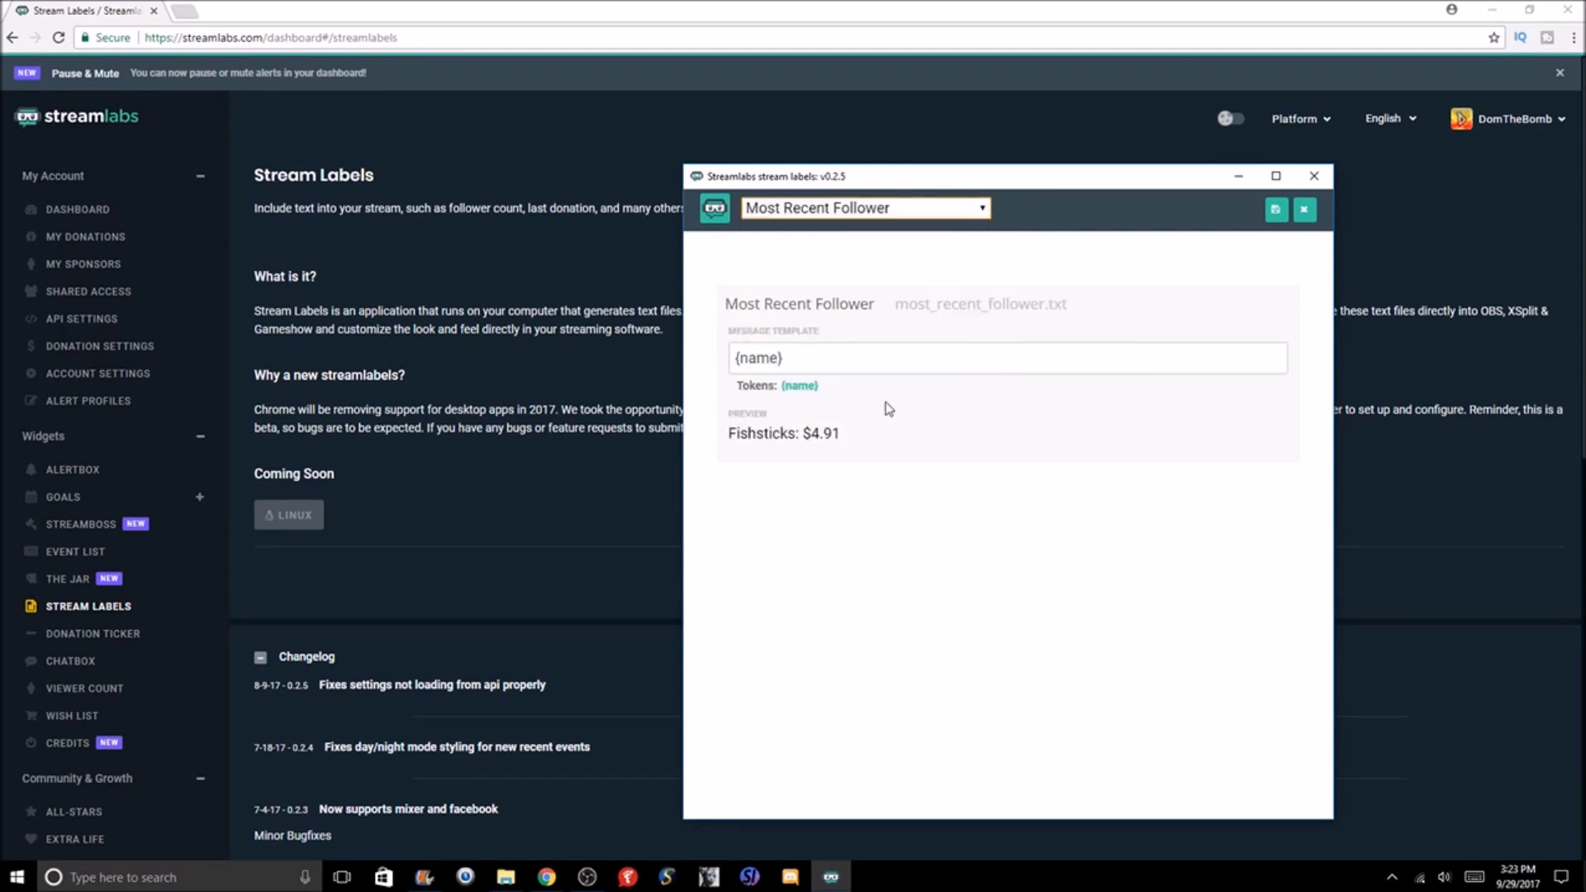
Step: Set the Most Recent Follower message template to "Recent Follower {name}", save it and close the settings
left_click(736, 367)
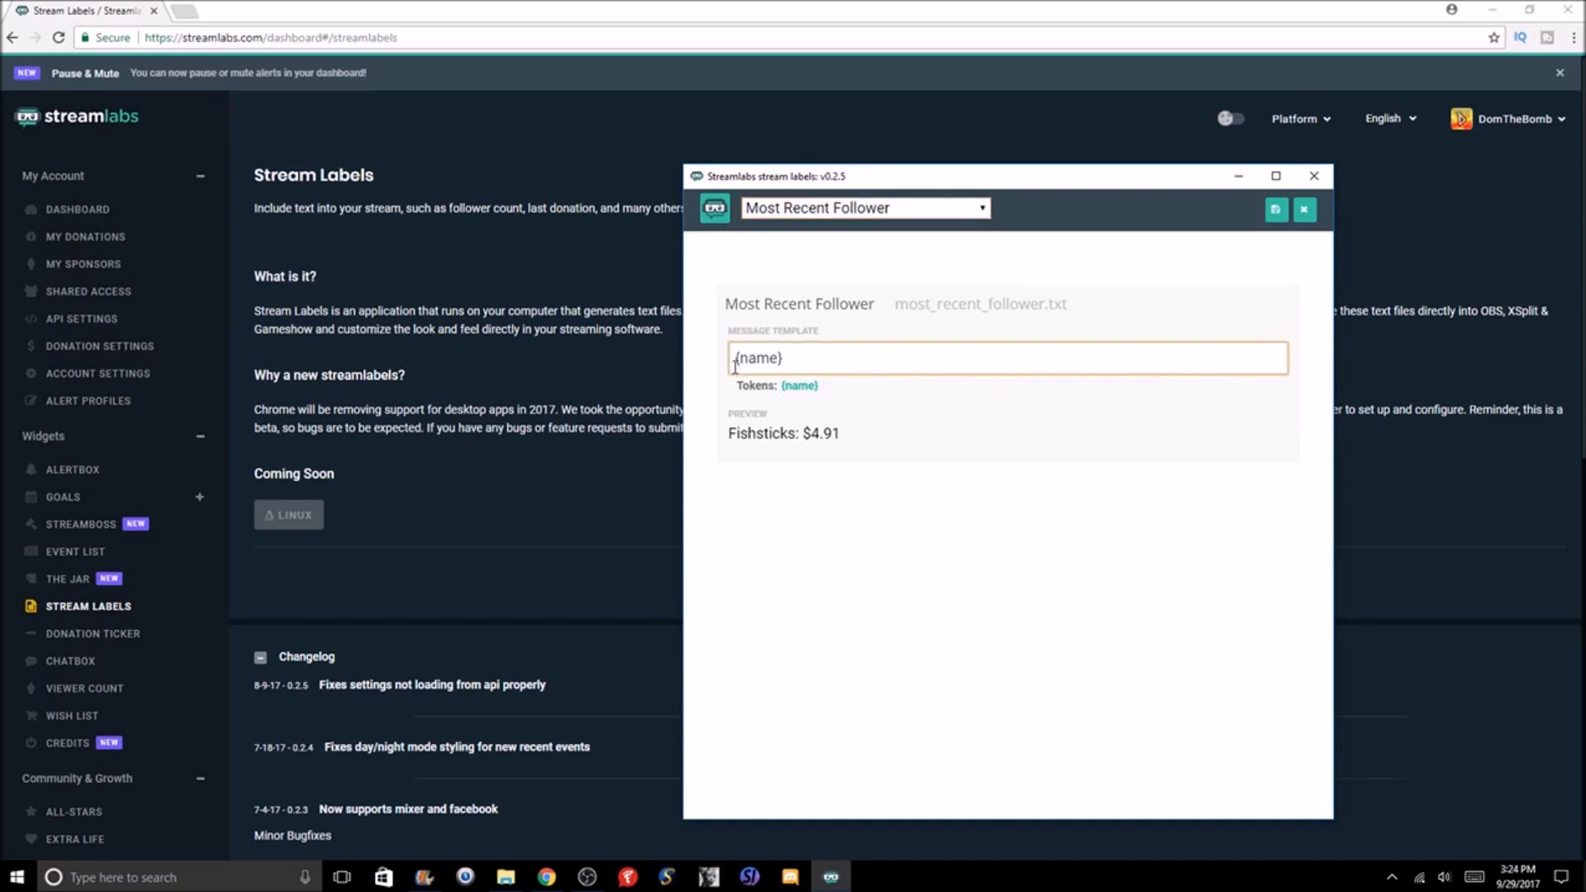
type("Recent")
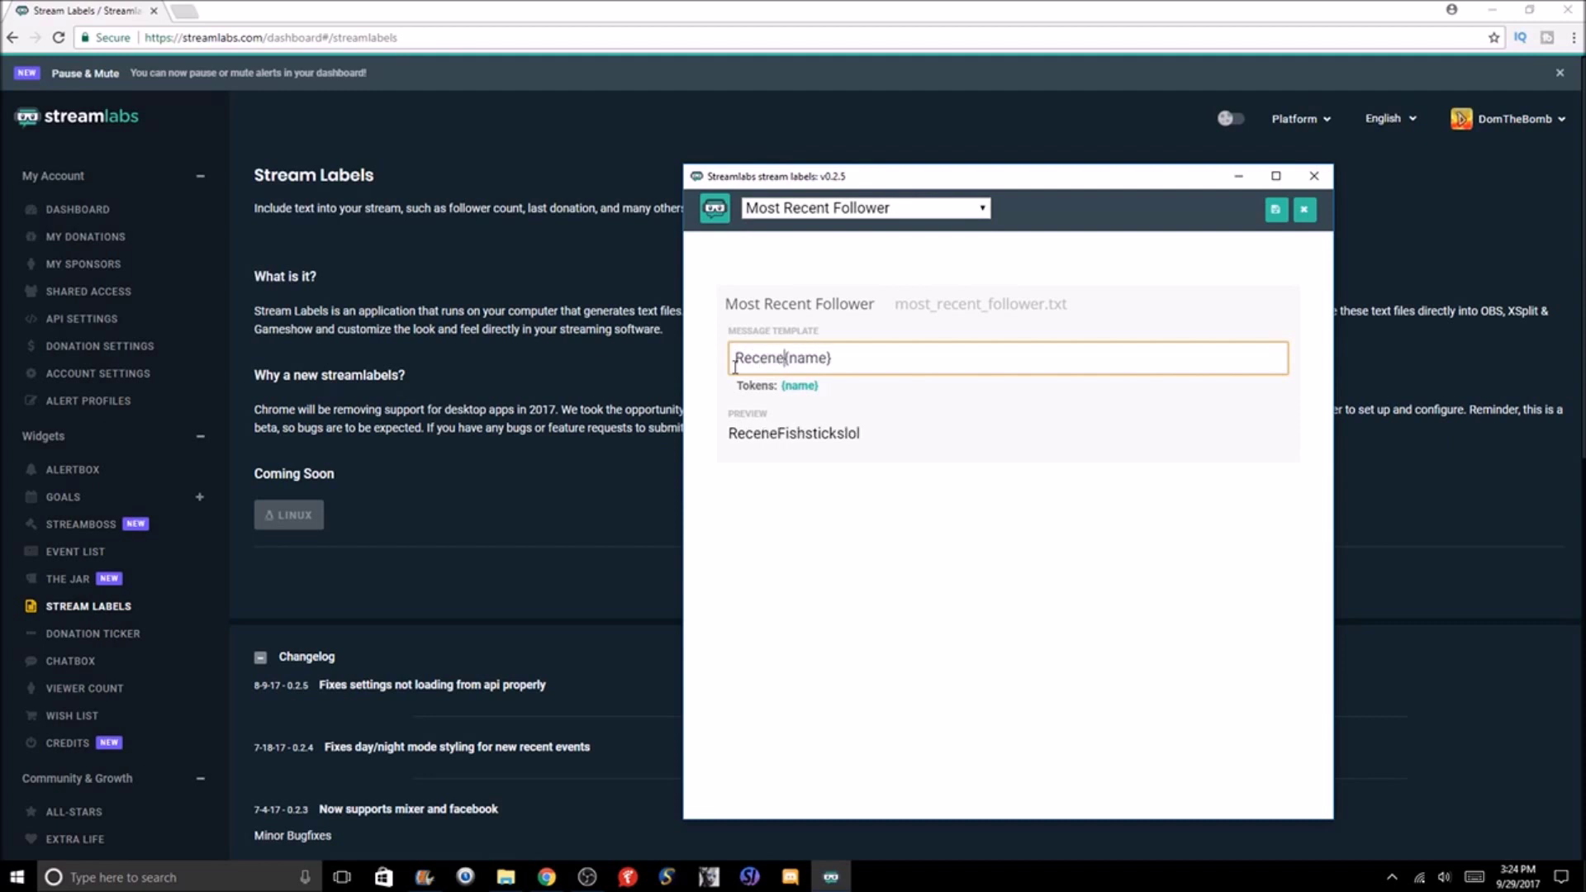
key("BackSpace")
key("BackSpace")
key("BackSpace")
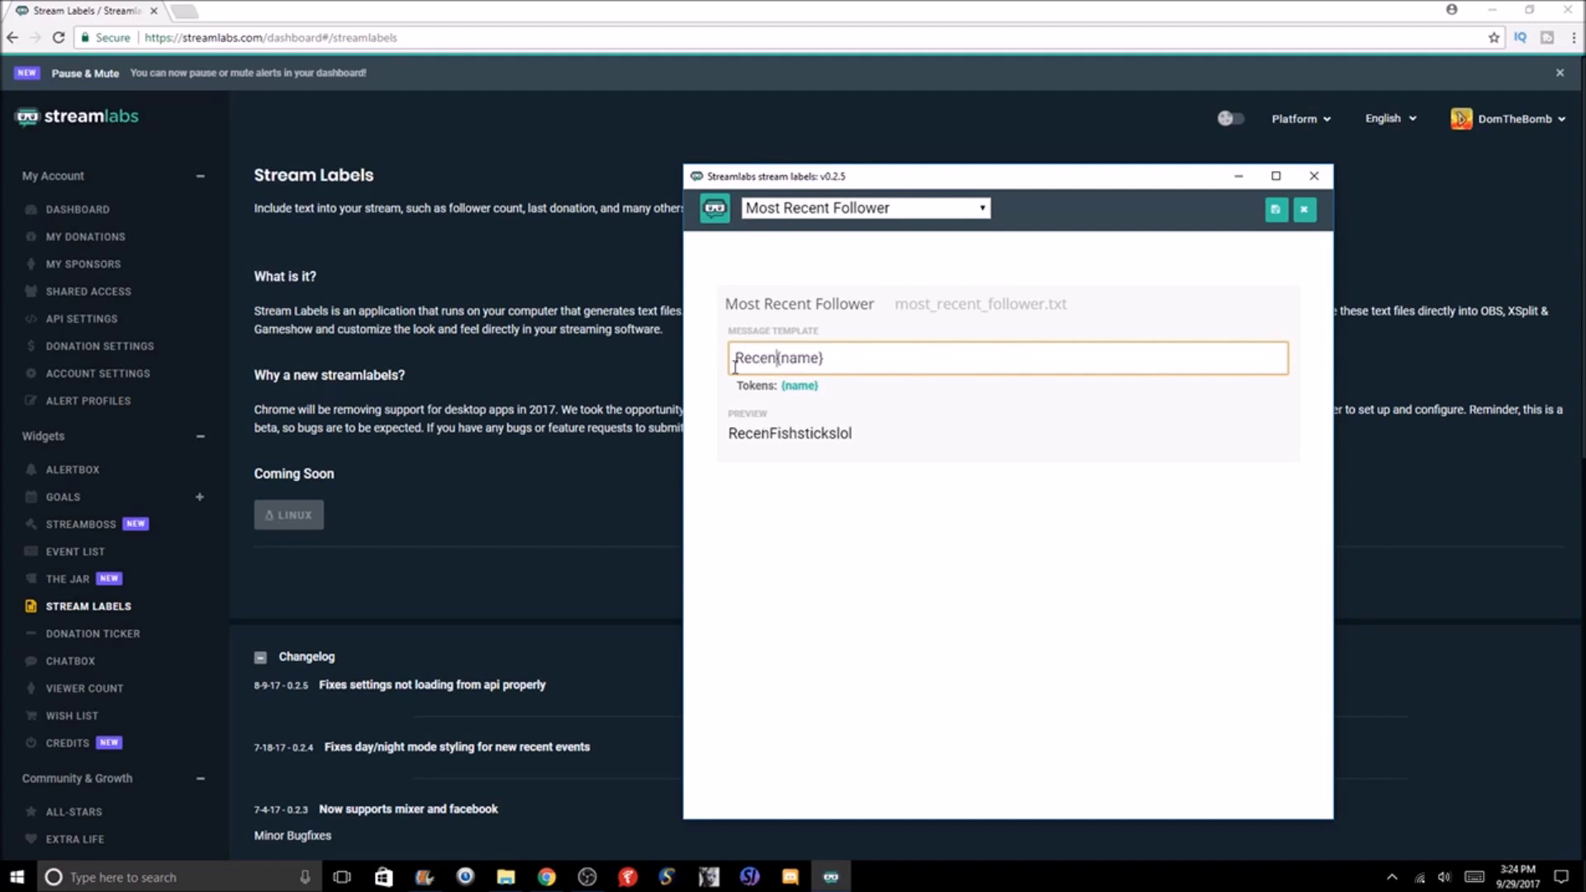
type("t Follower")
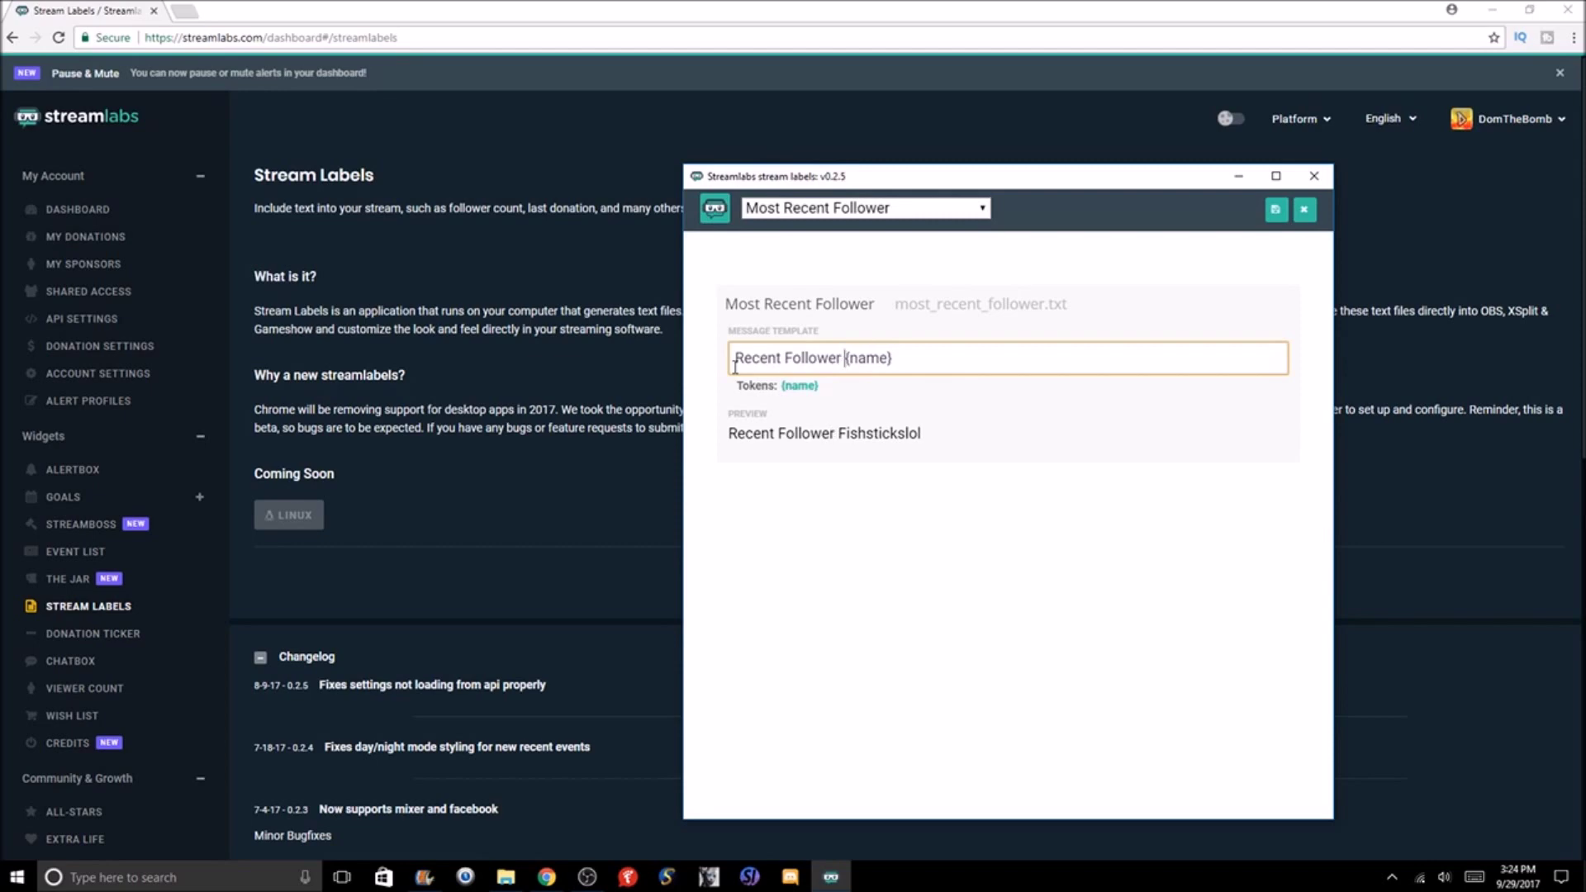
left_click(1272, 211)
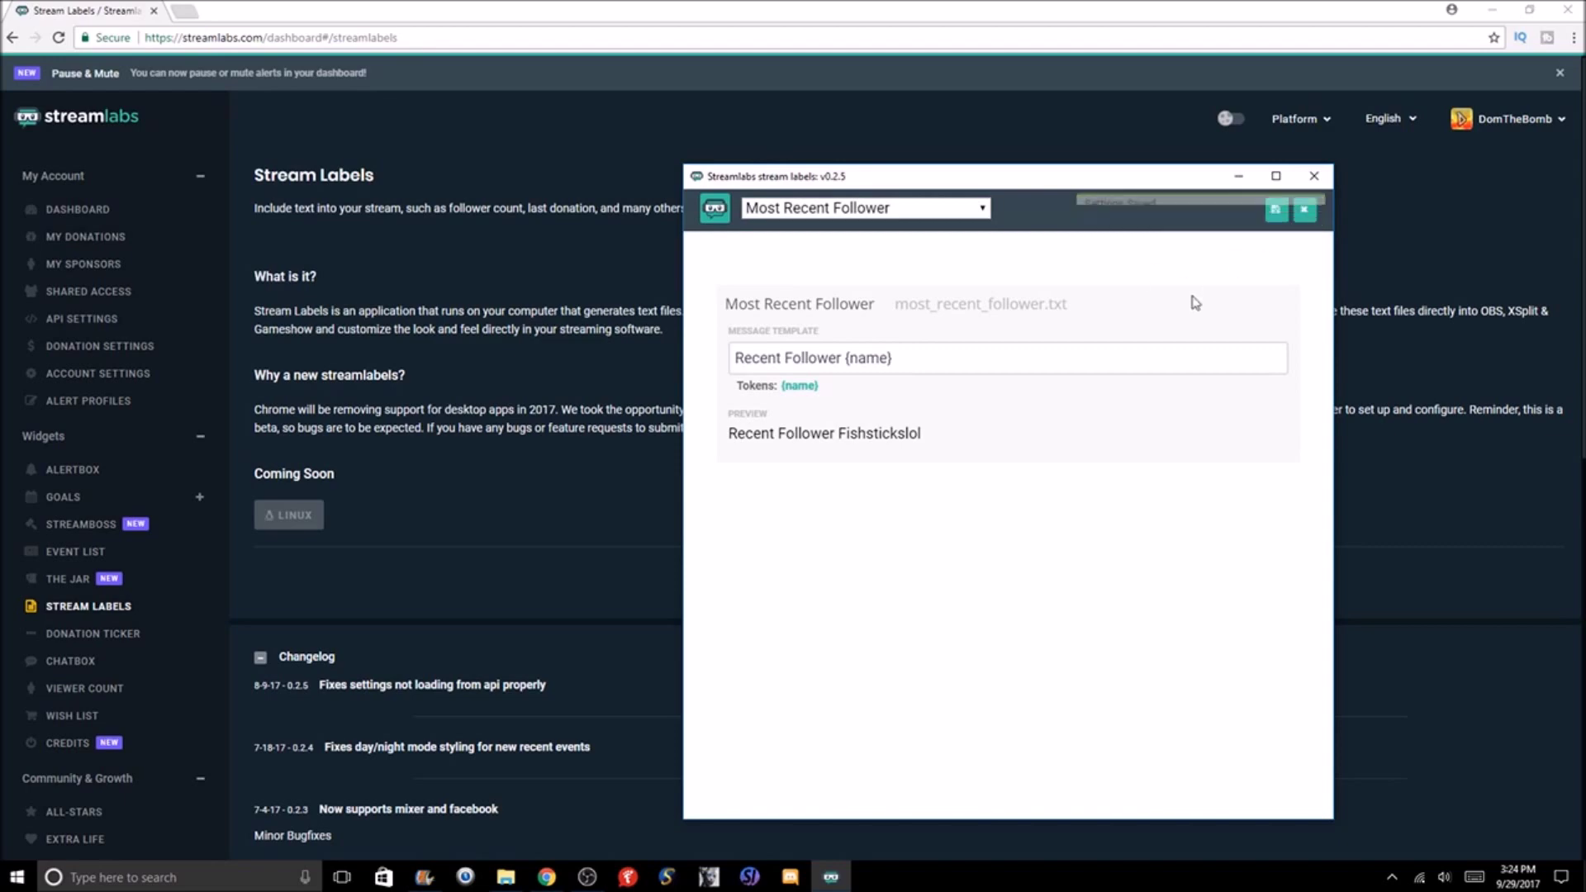
left_click(1304, 211)
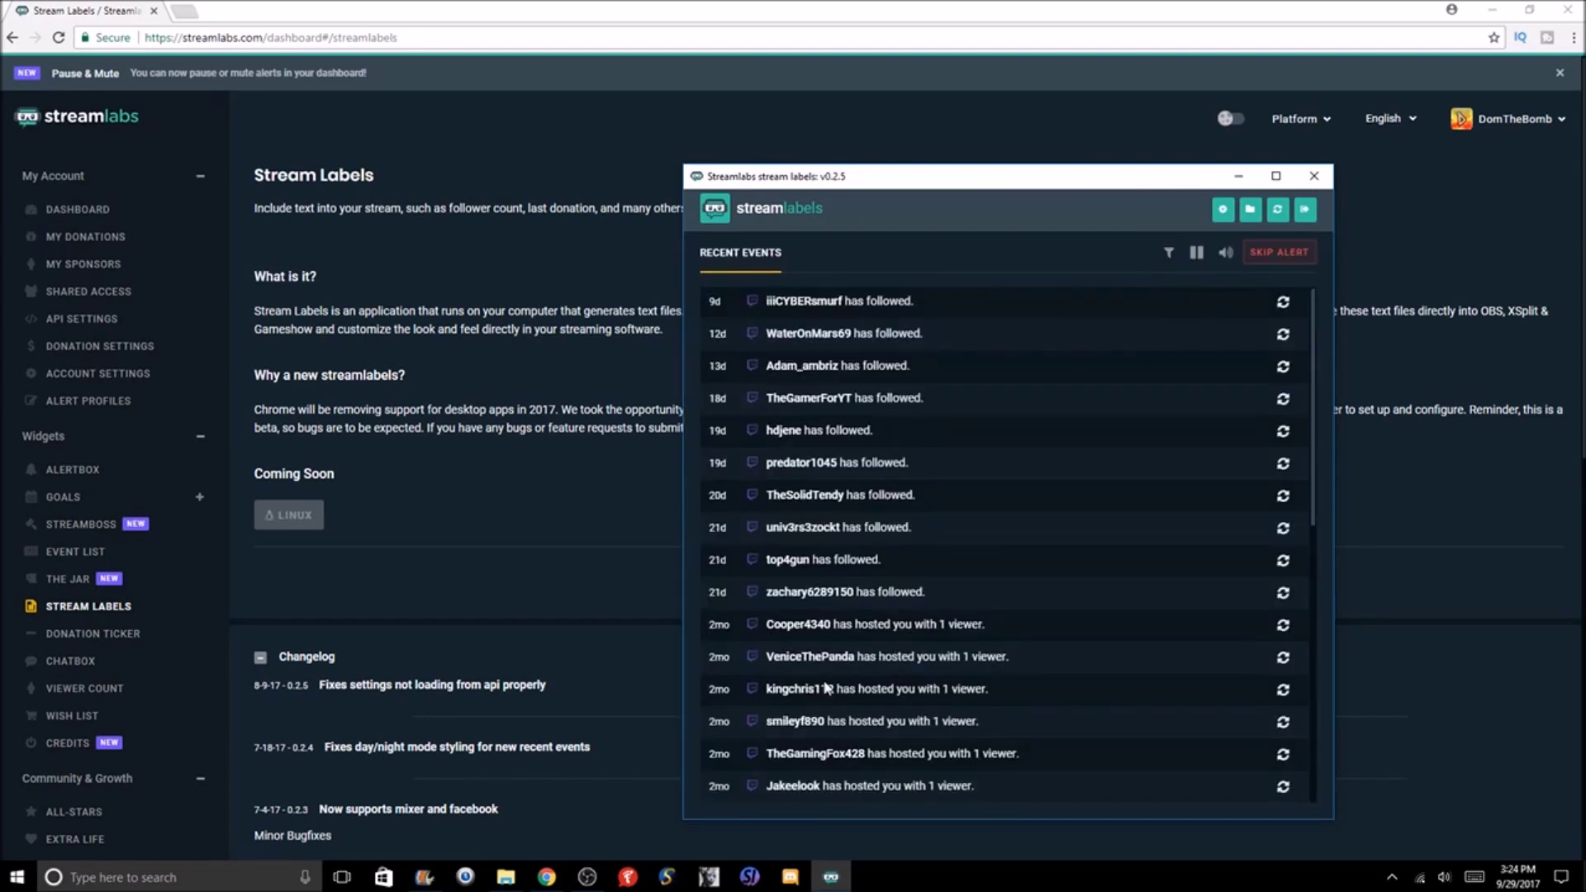
Step: Switch to OBS and add a new Text (GDI+) source named "Follower" to the scene
mouse_move(585, 880)
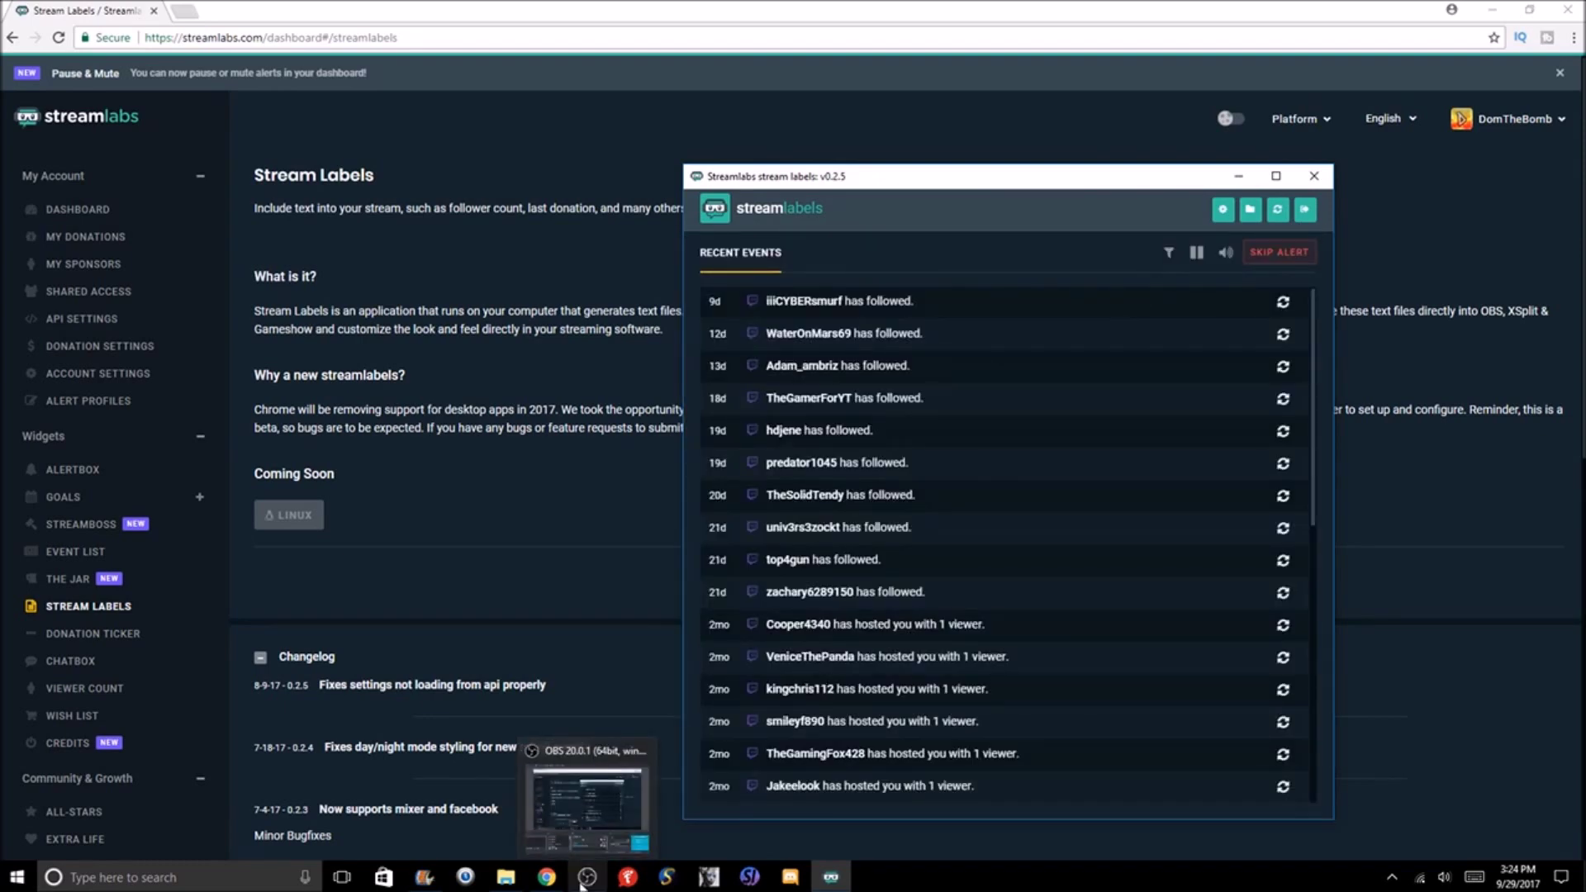
left_click(585, 877)
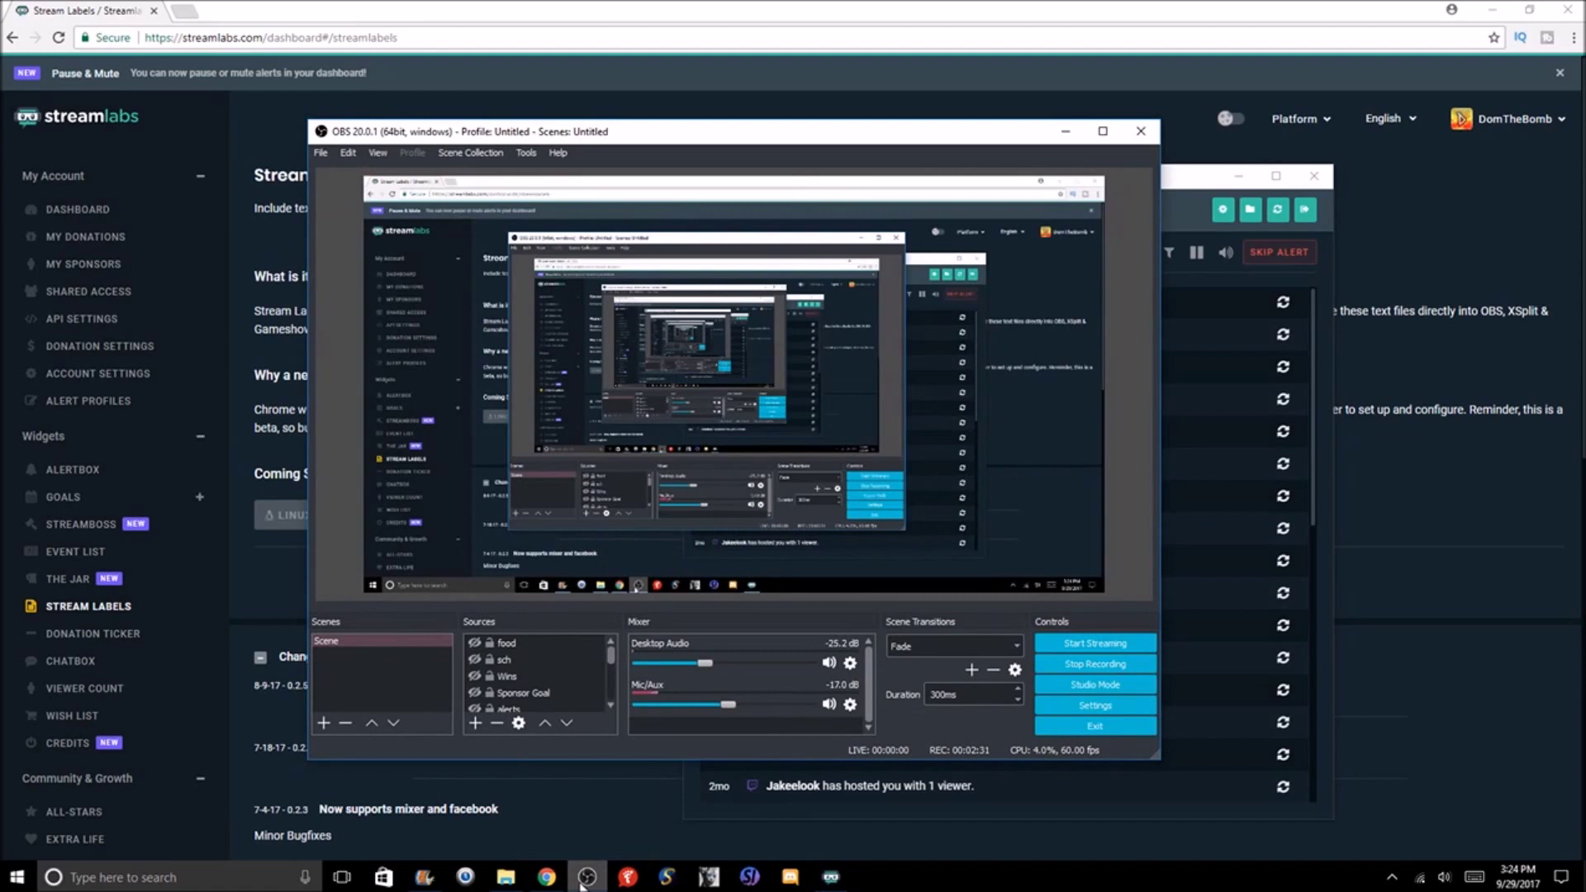
left_click(425, 648)
left_click(508, 643)
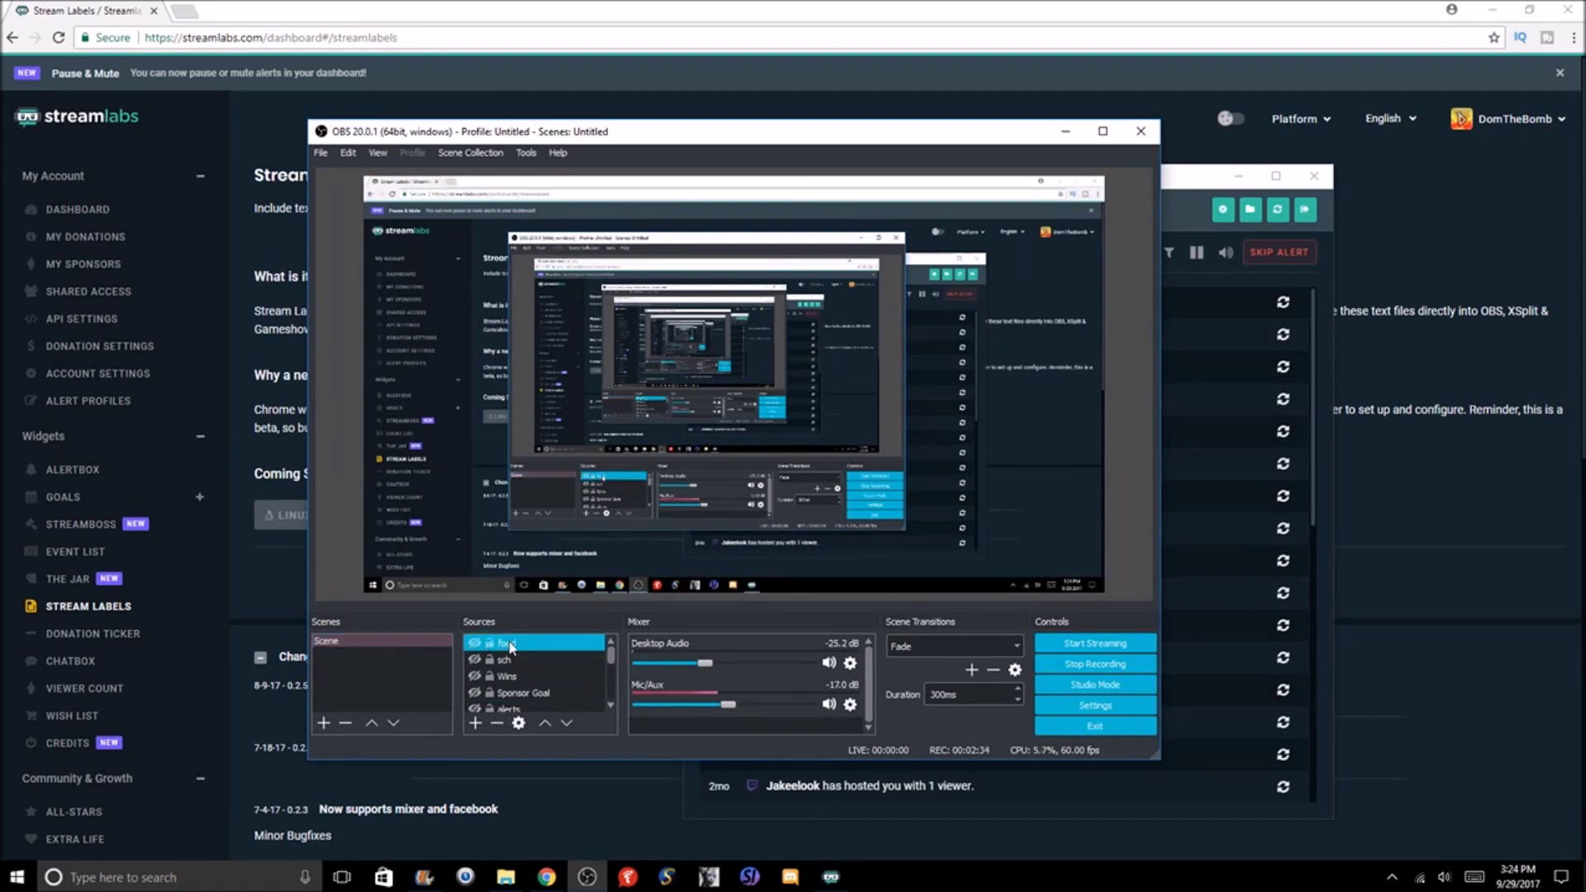
right_click(510, 645)
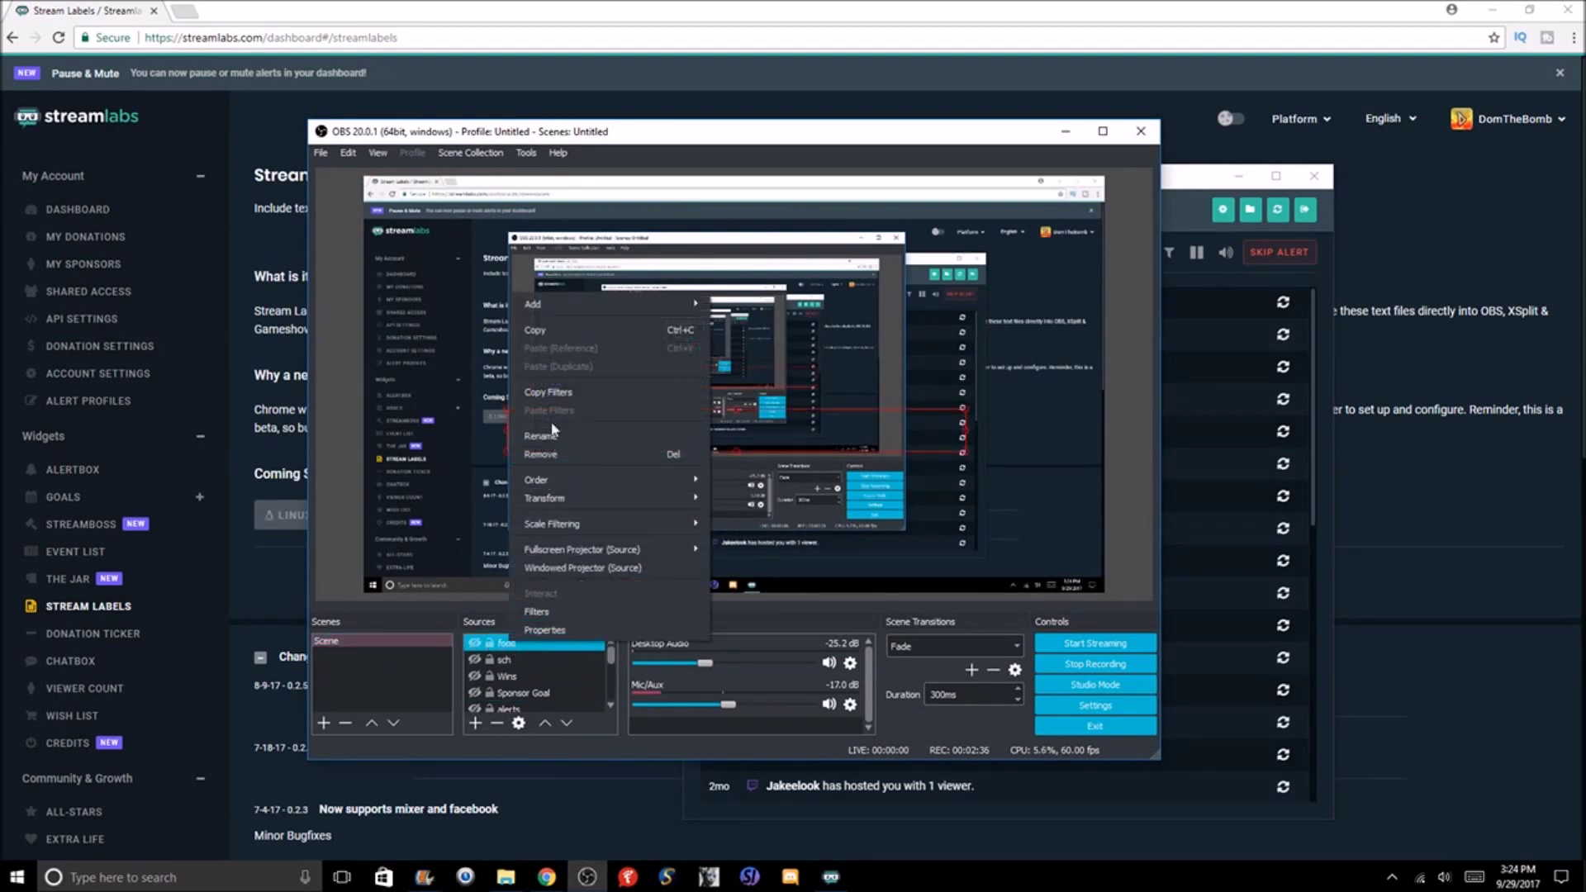
mouse_move(562, 306)
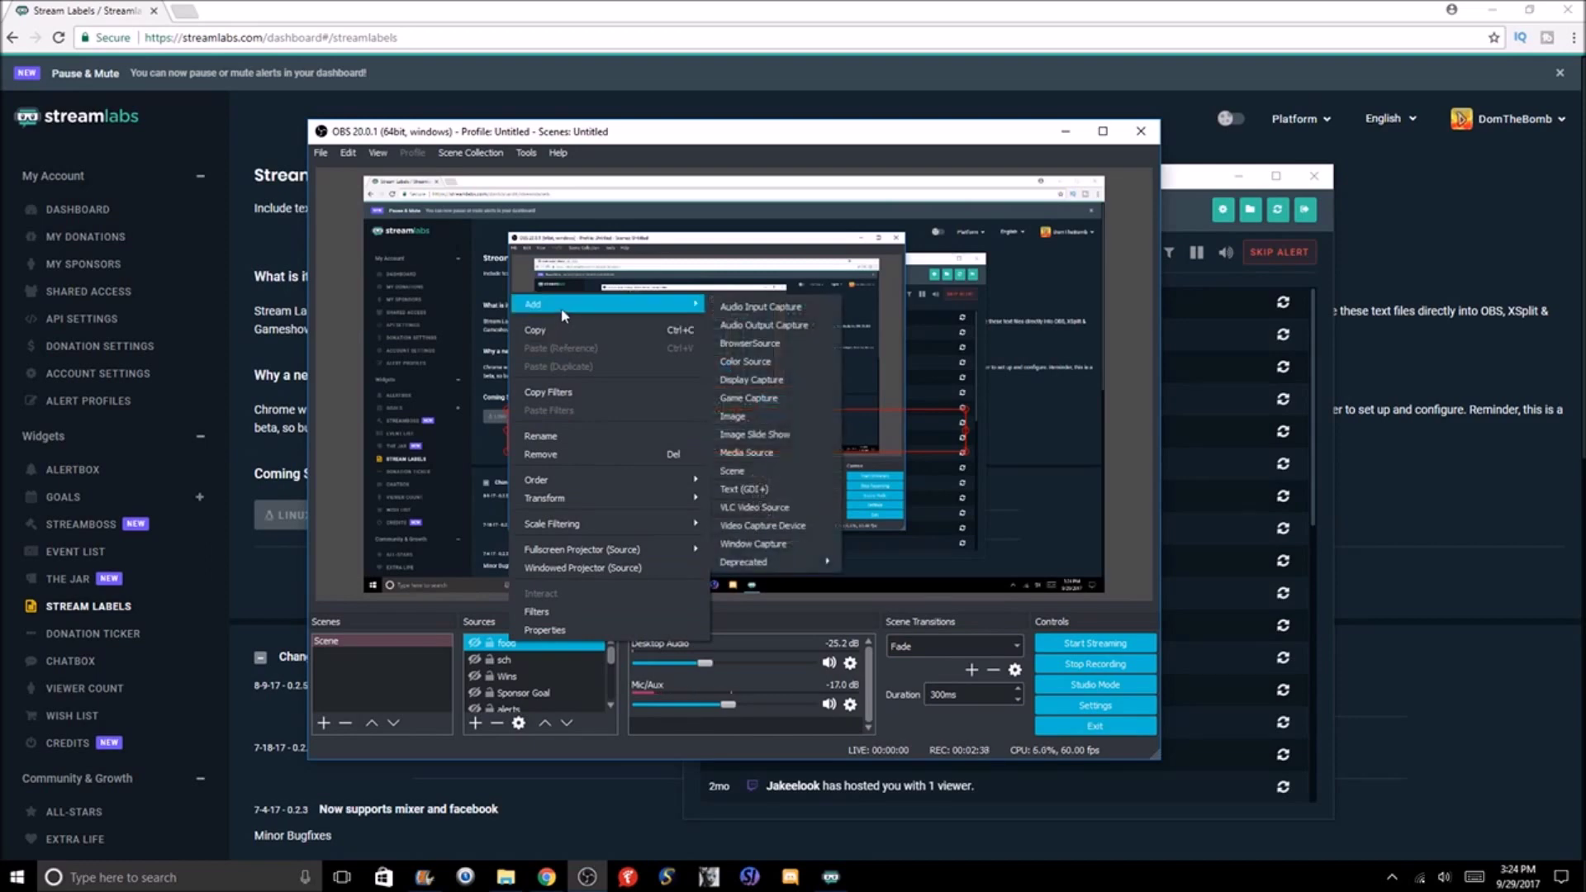
left_click(773, 492)
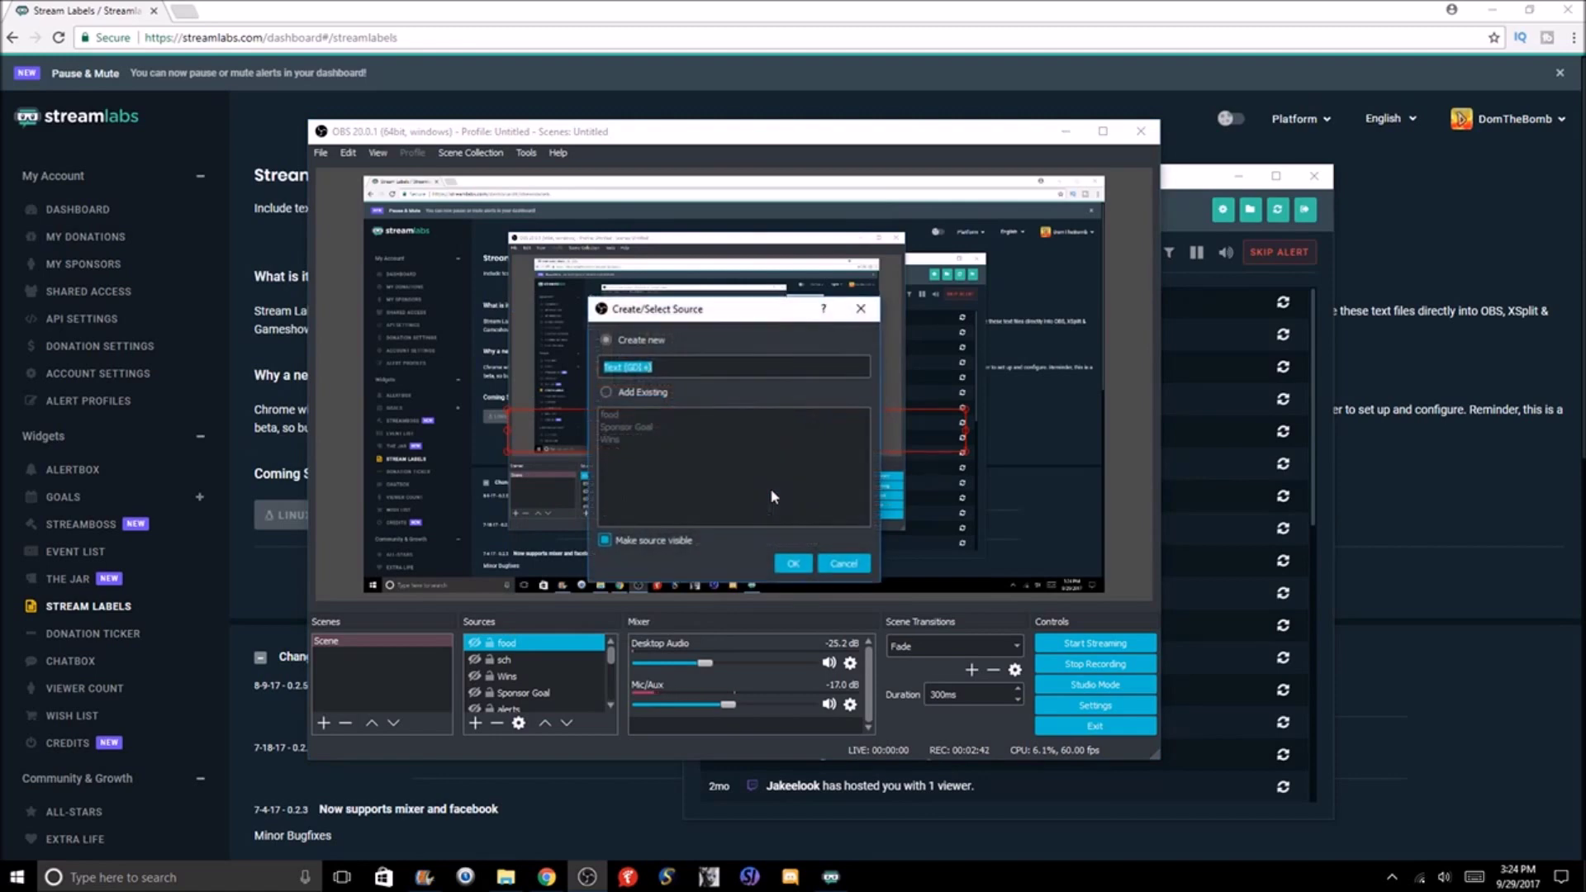
type("Follower")
left_click(792, 563)
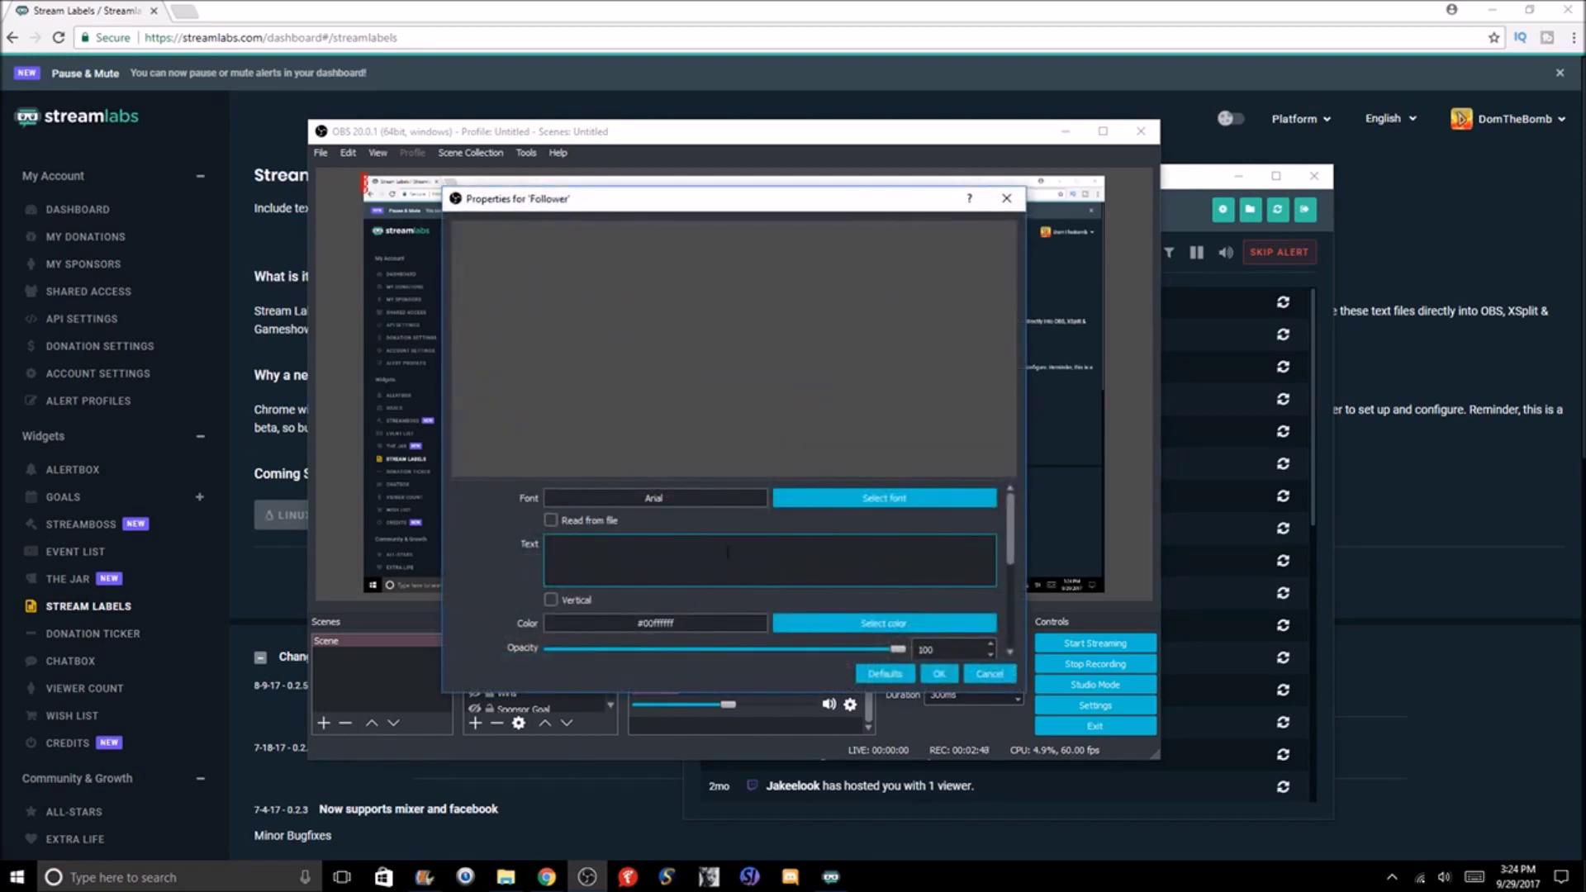
Step: Make the Follower text source read from the file most_recent_follower.txt in the StreamLabs folder
left_click(566, 518)
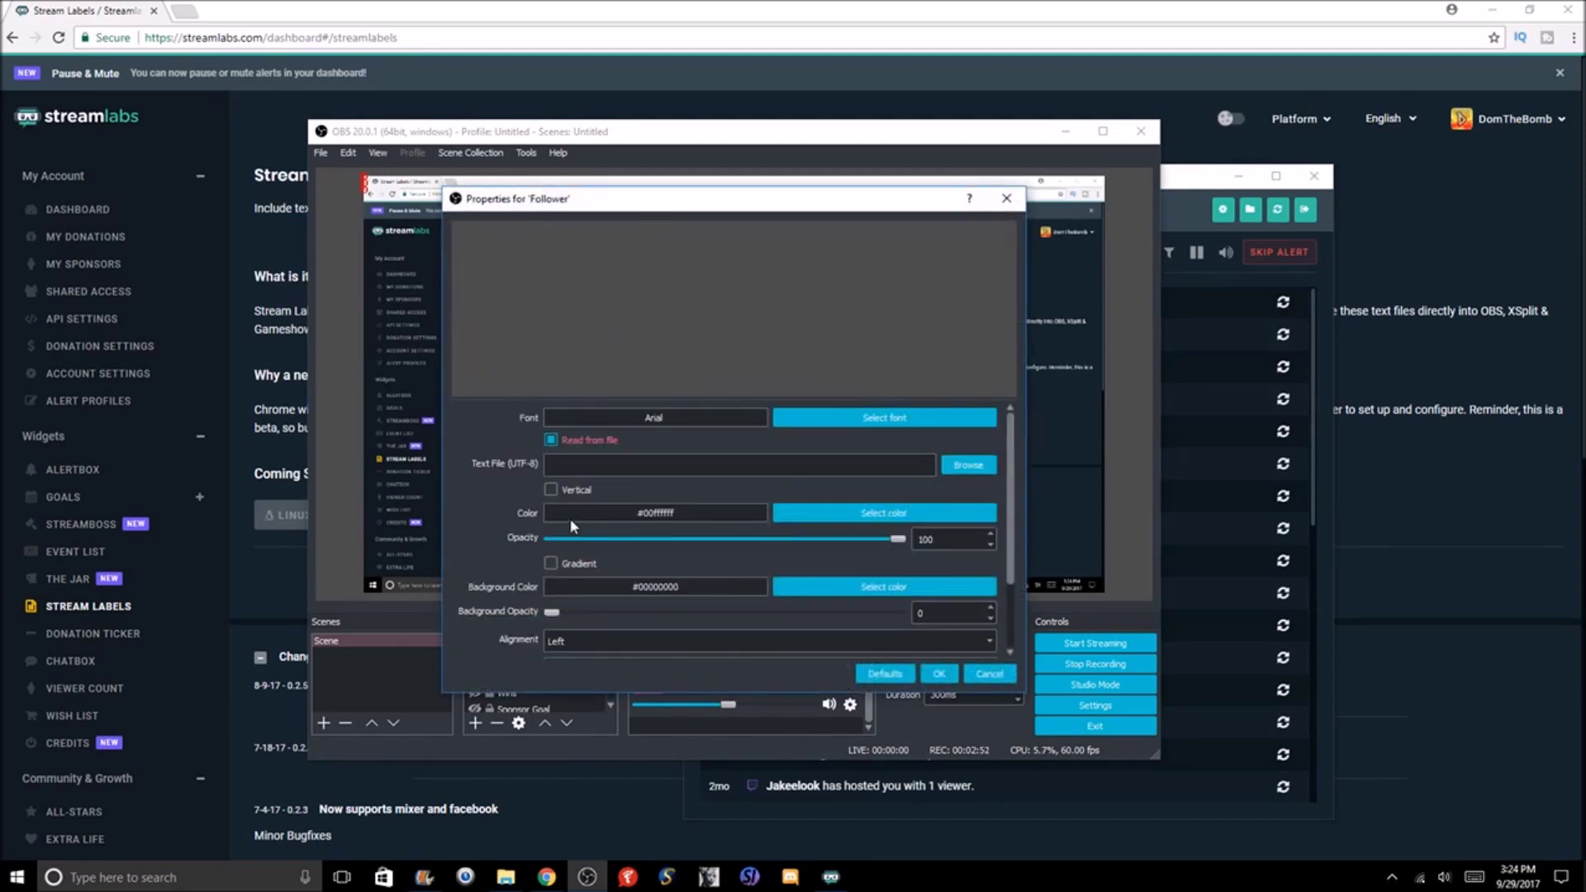
left_click(968, 464)
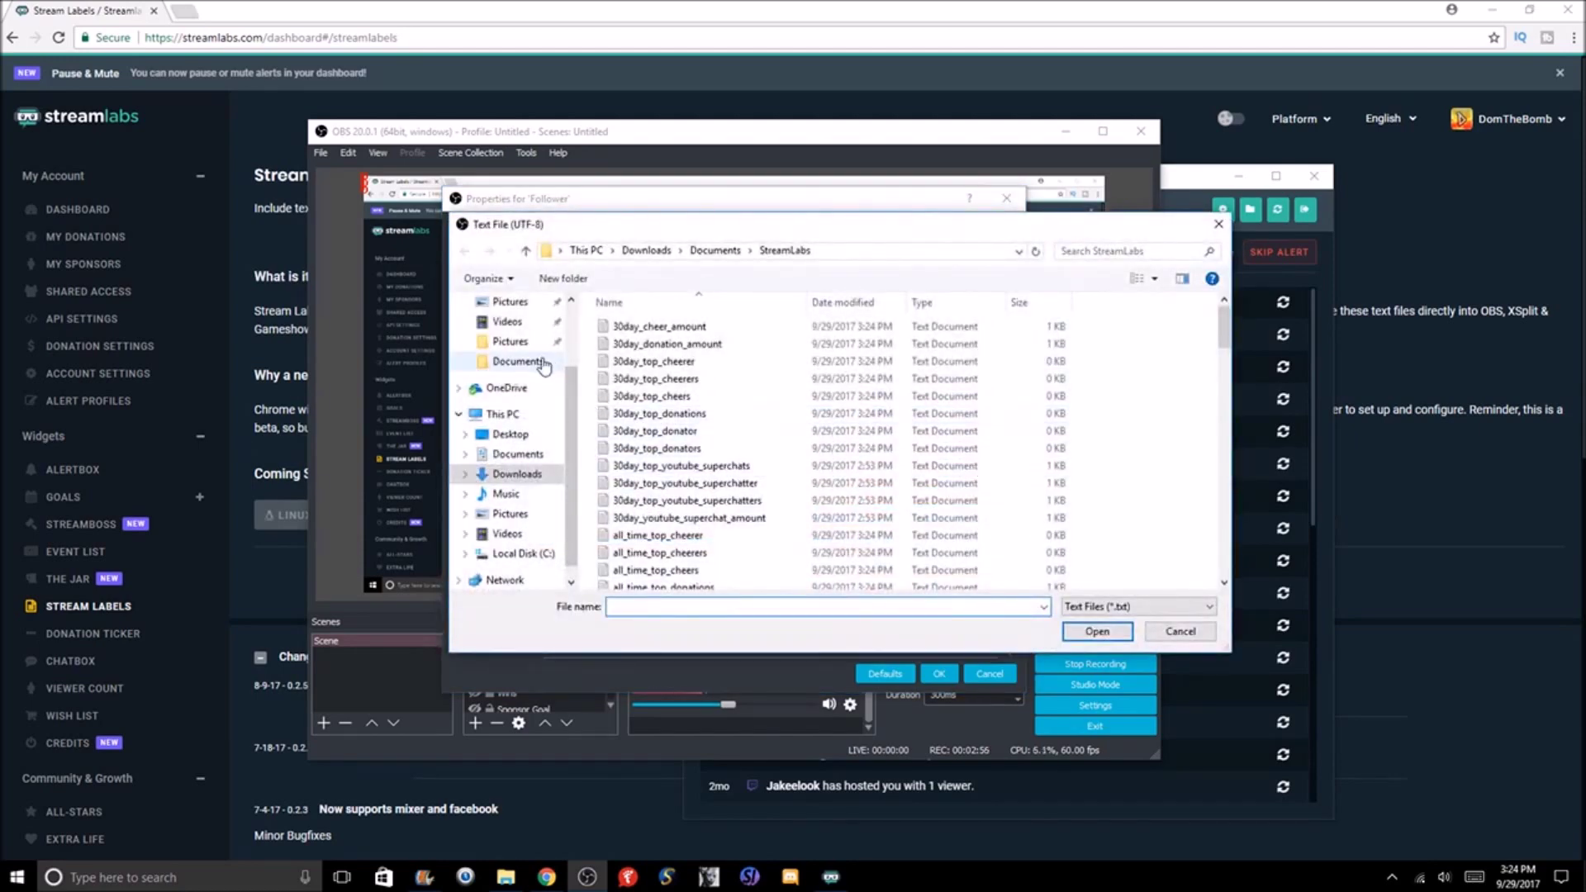
left_click(517, 361)
double_click(644, 366)
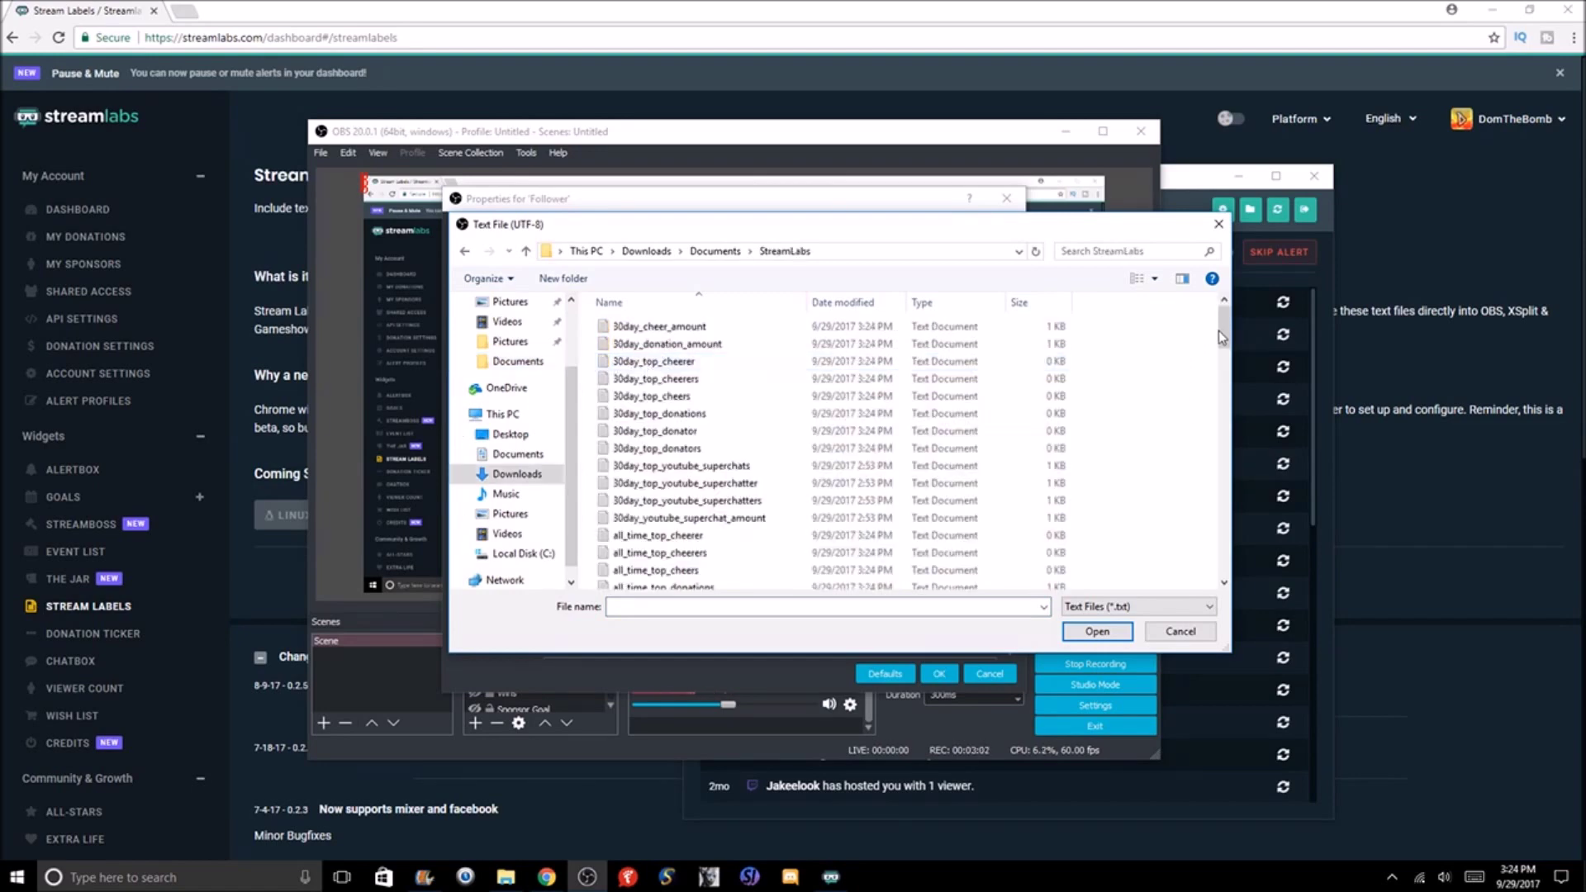
left_click_drag(1222, 326, 1219, 415)
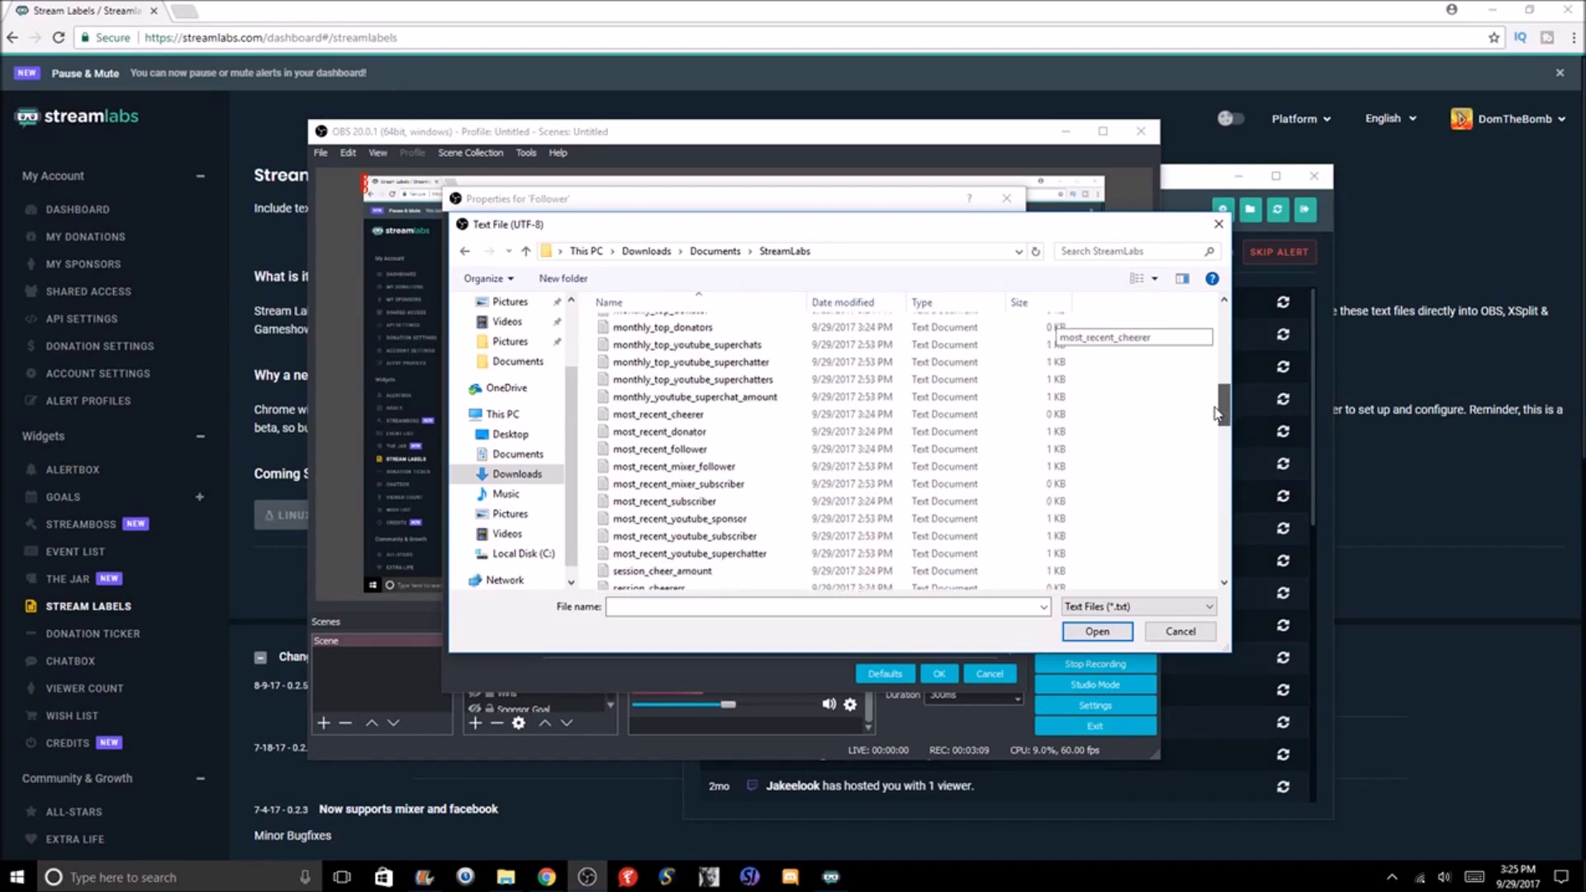
double_click(857, 448)
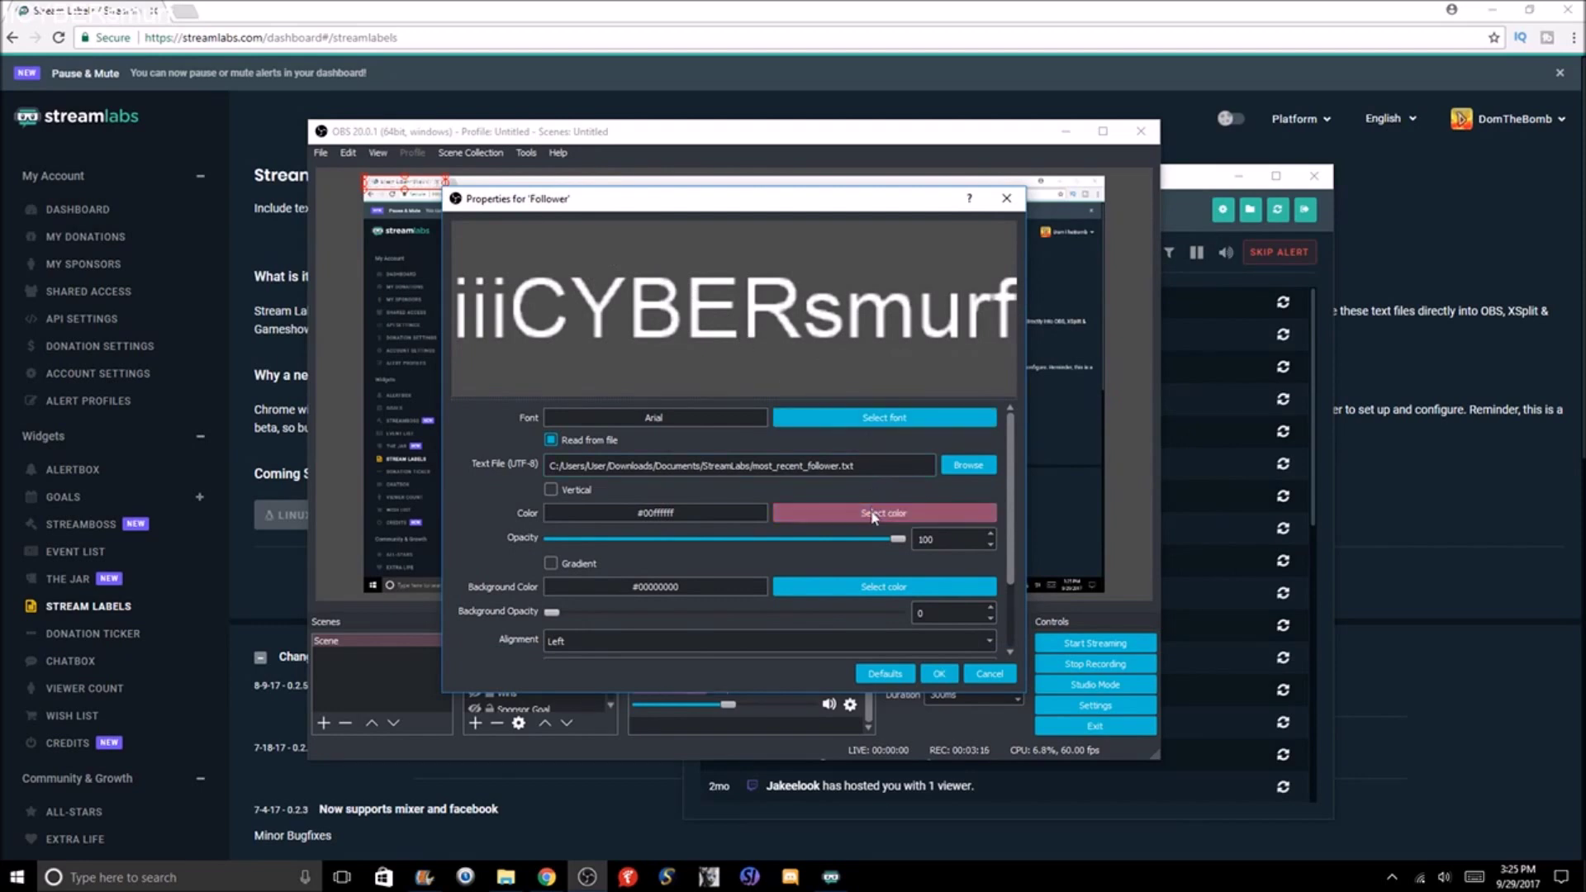
Step: Set the Follower text source's font to Constantia with the Bold style
left_click(877, 419)
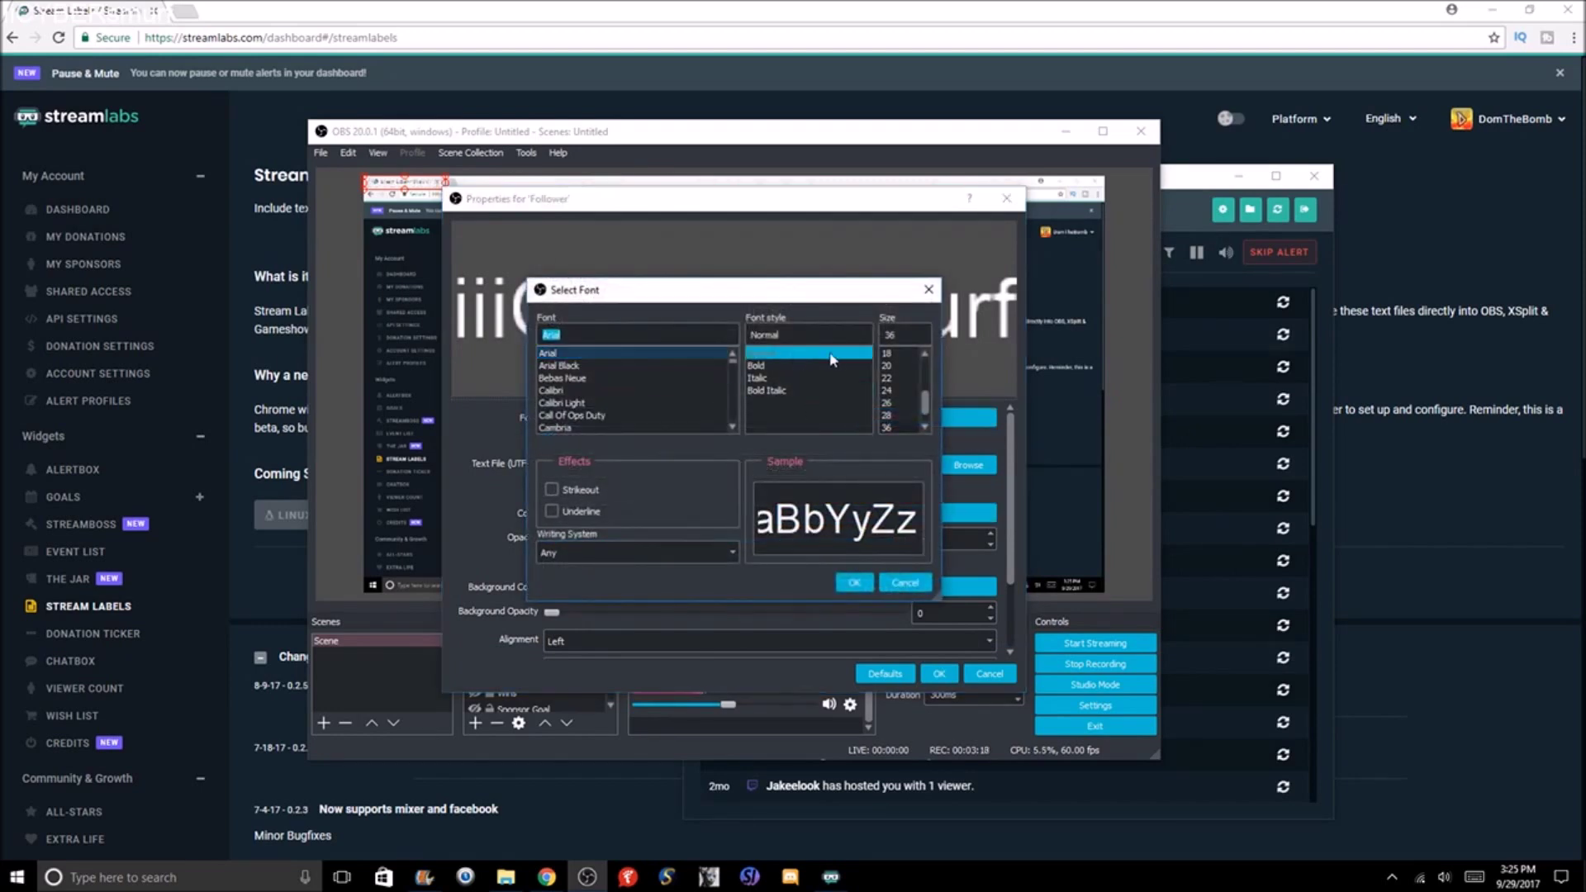
left_click_drag(930, 401, 928, 405)
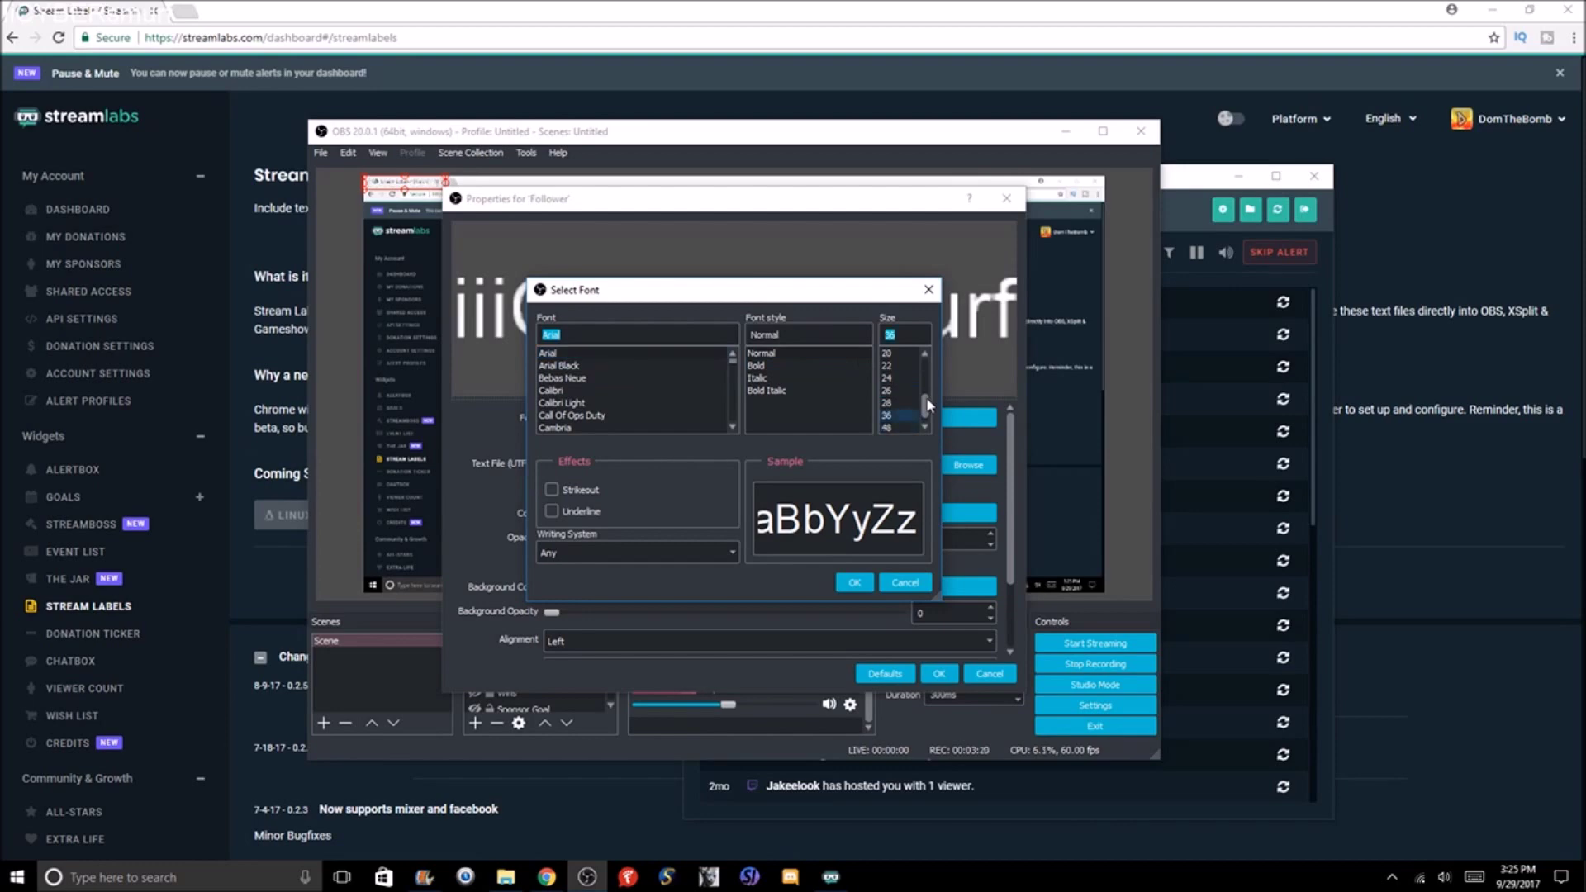
left_click(799, 366)
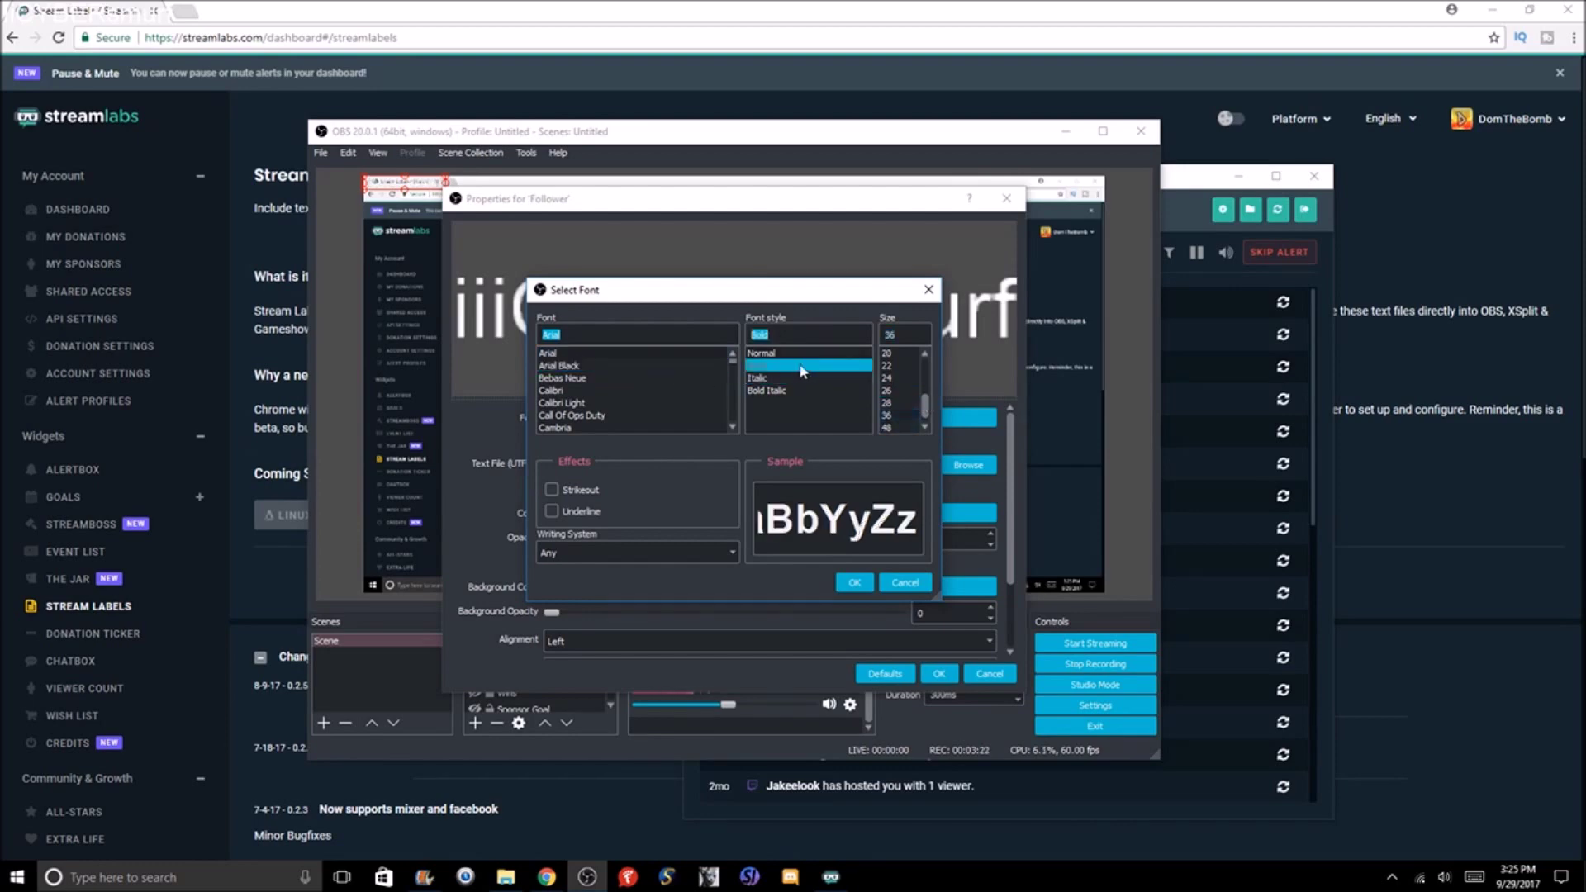
left_click(653, 402)
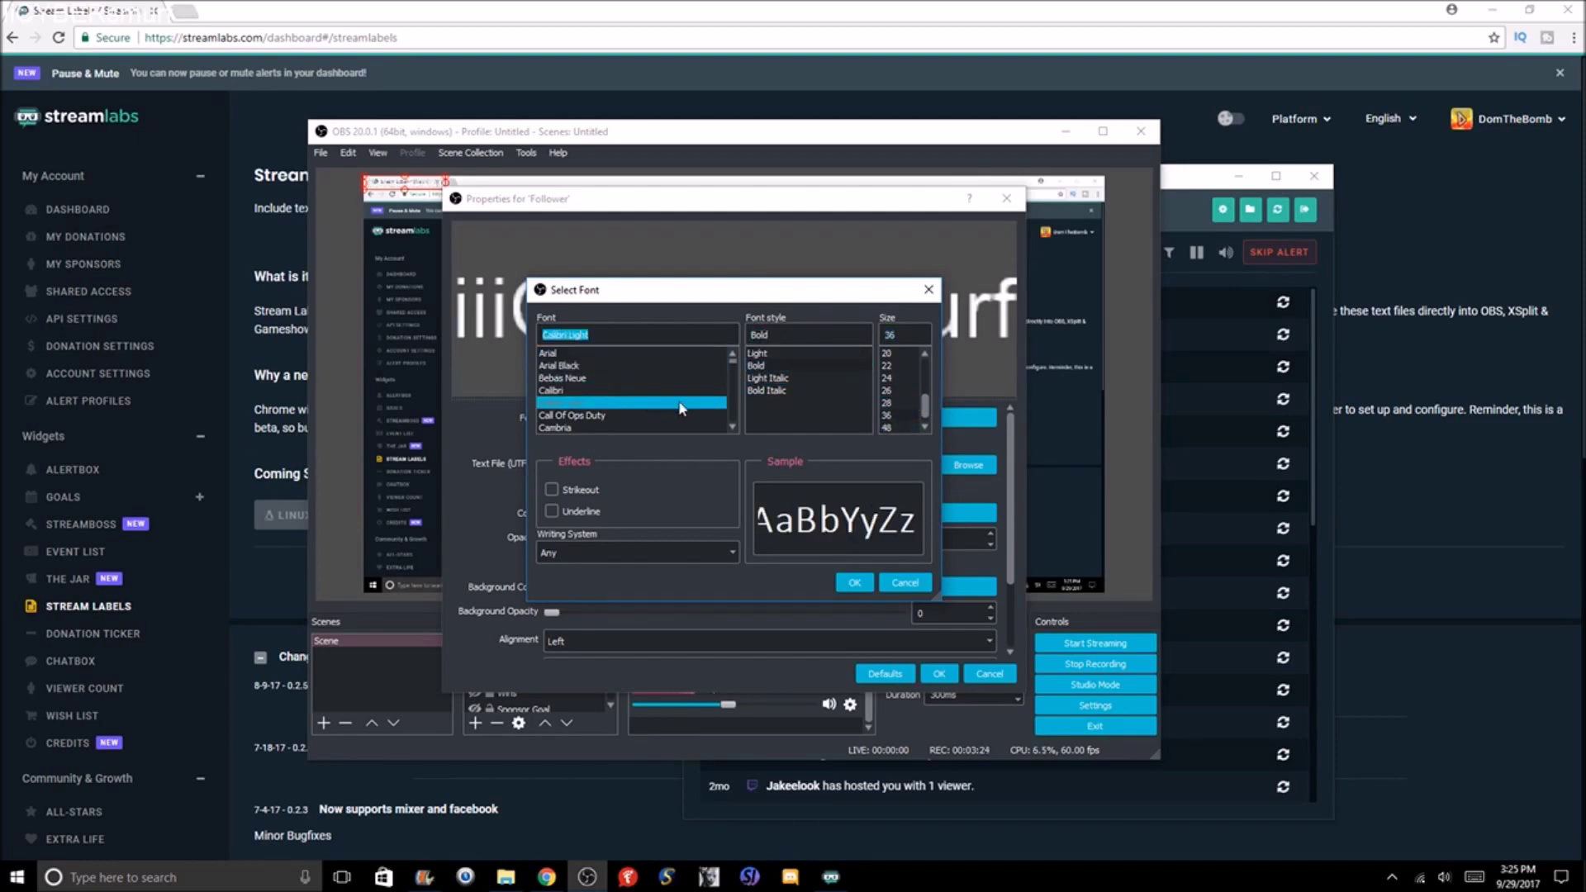
scroll(727, 398, "down", 2)
left_click(727, 402)
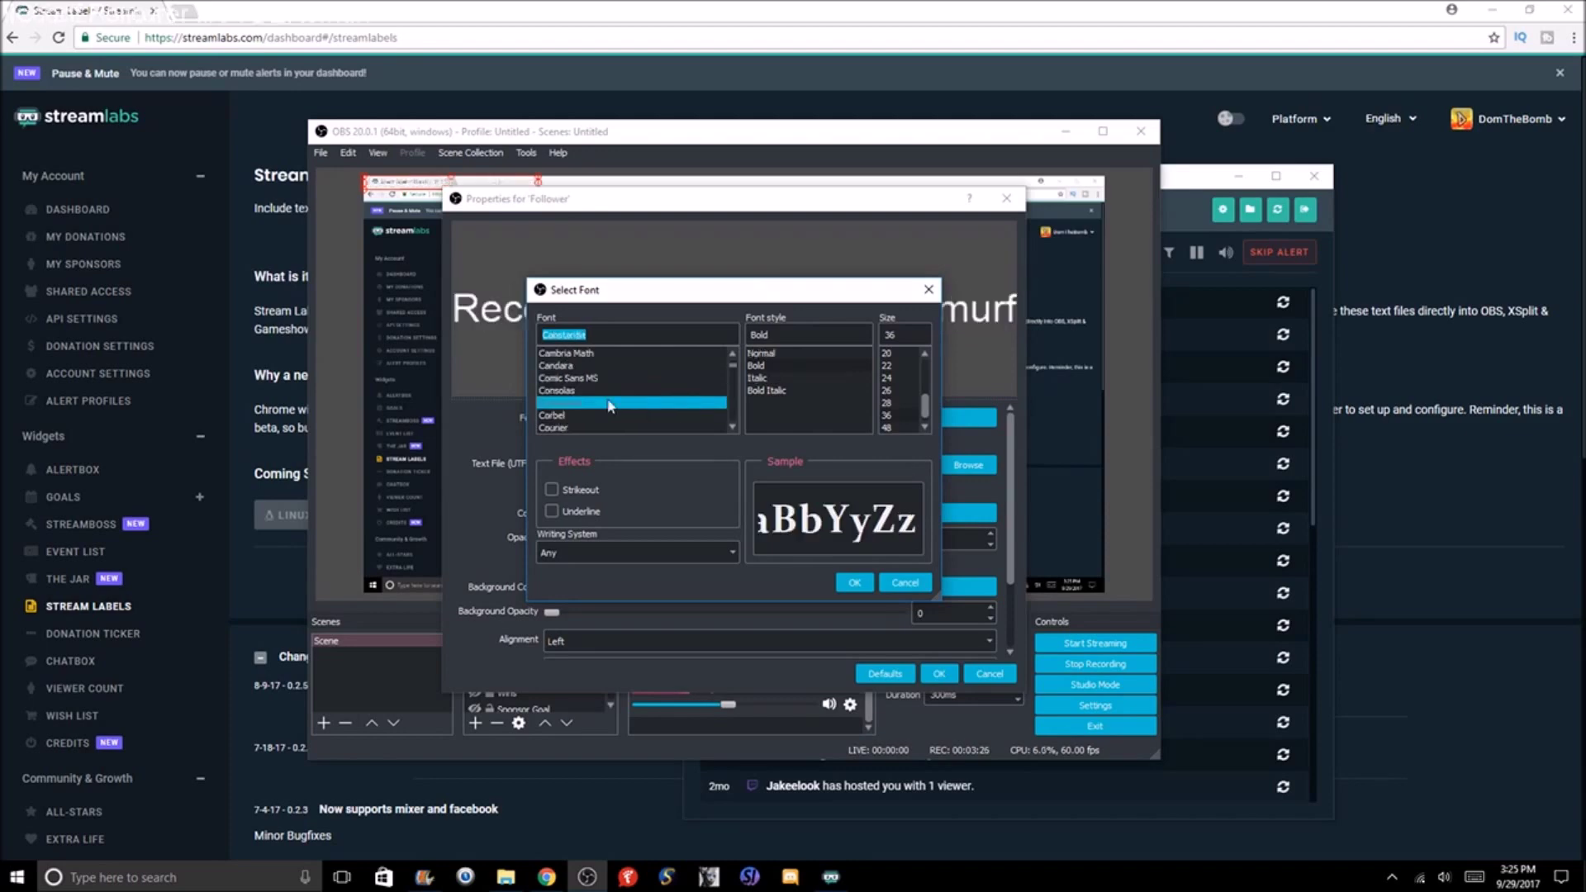
left_click(859, 581)
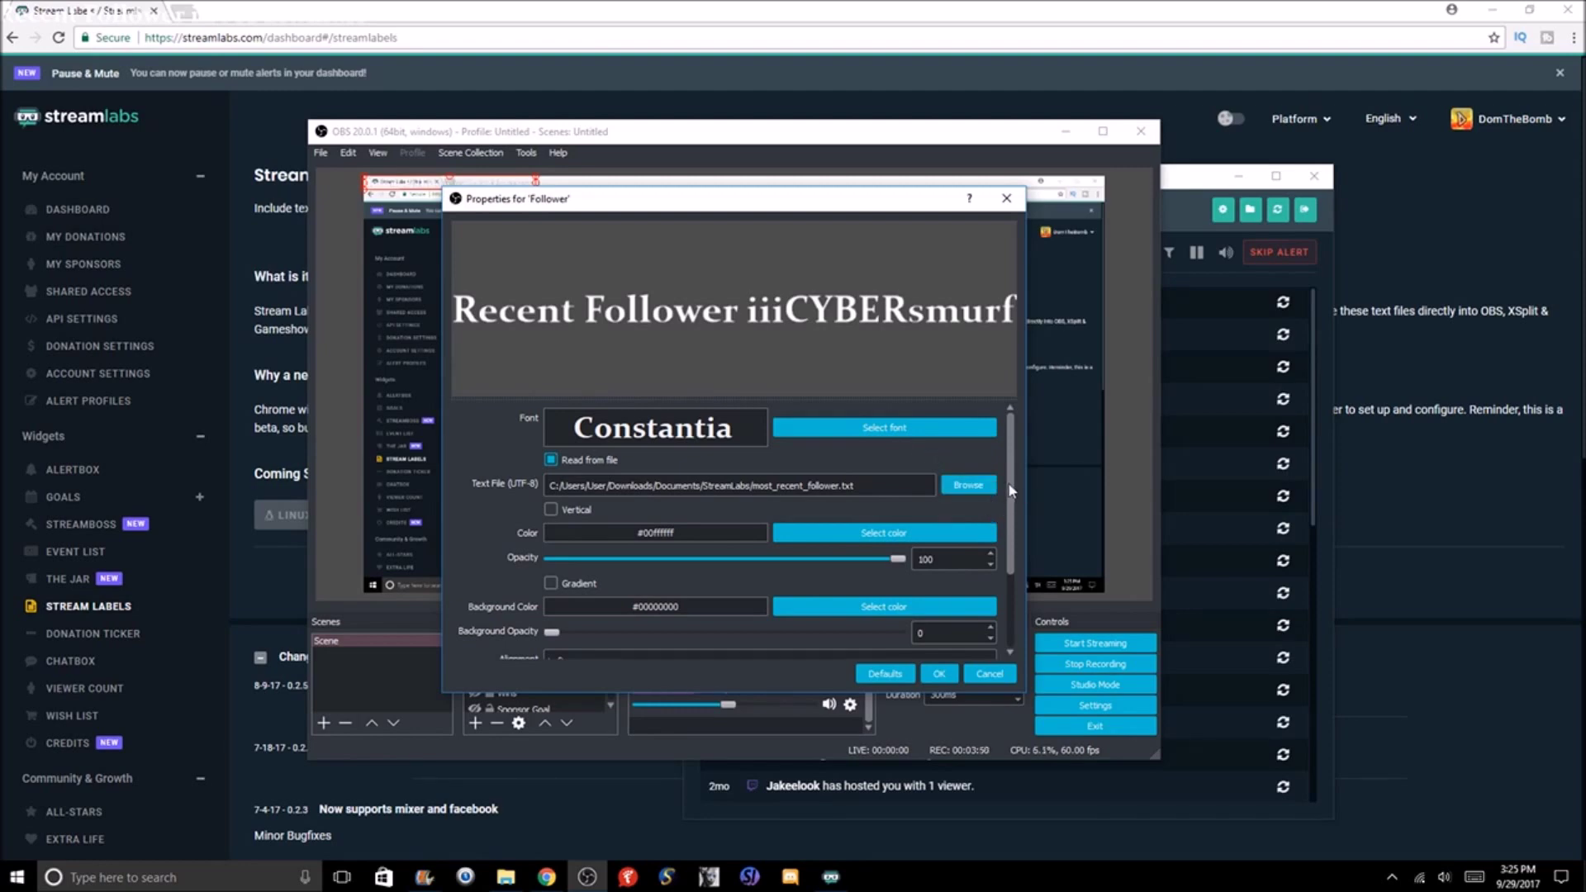
Step: Accept the Follower source's properties and place the text, slightly enlarged, in the lower-left corner of the preview canvas
scroll(1012, 492, "down", 3)
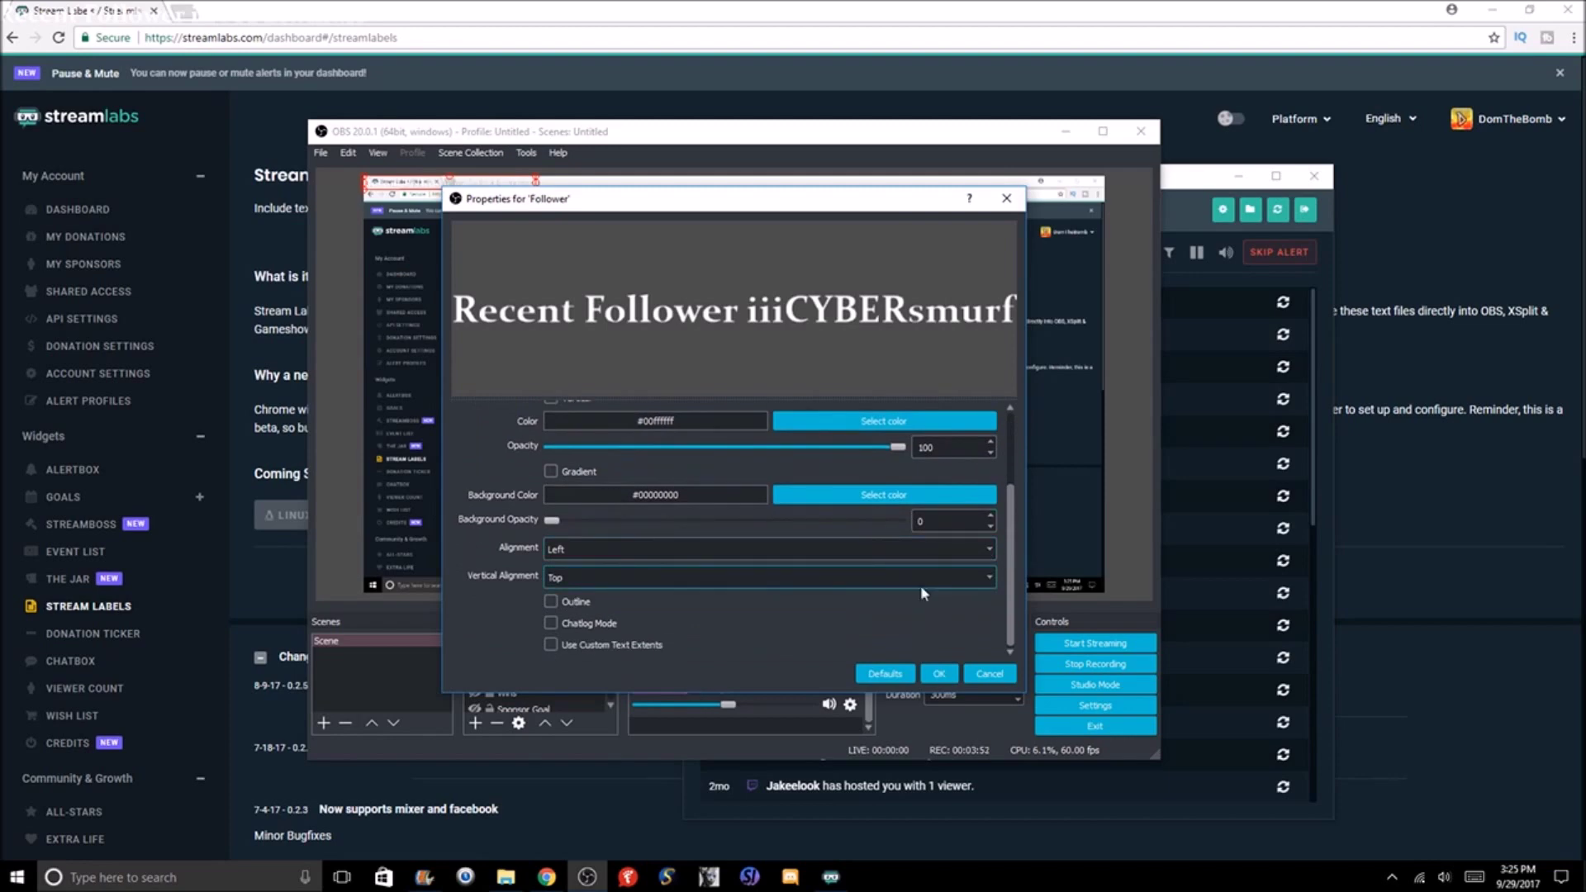
left_click(939, 673)
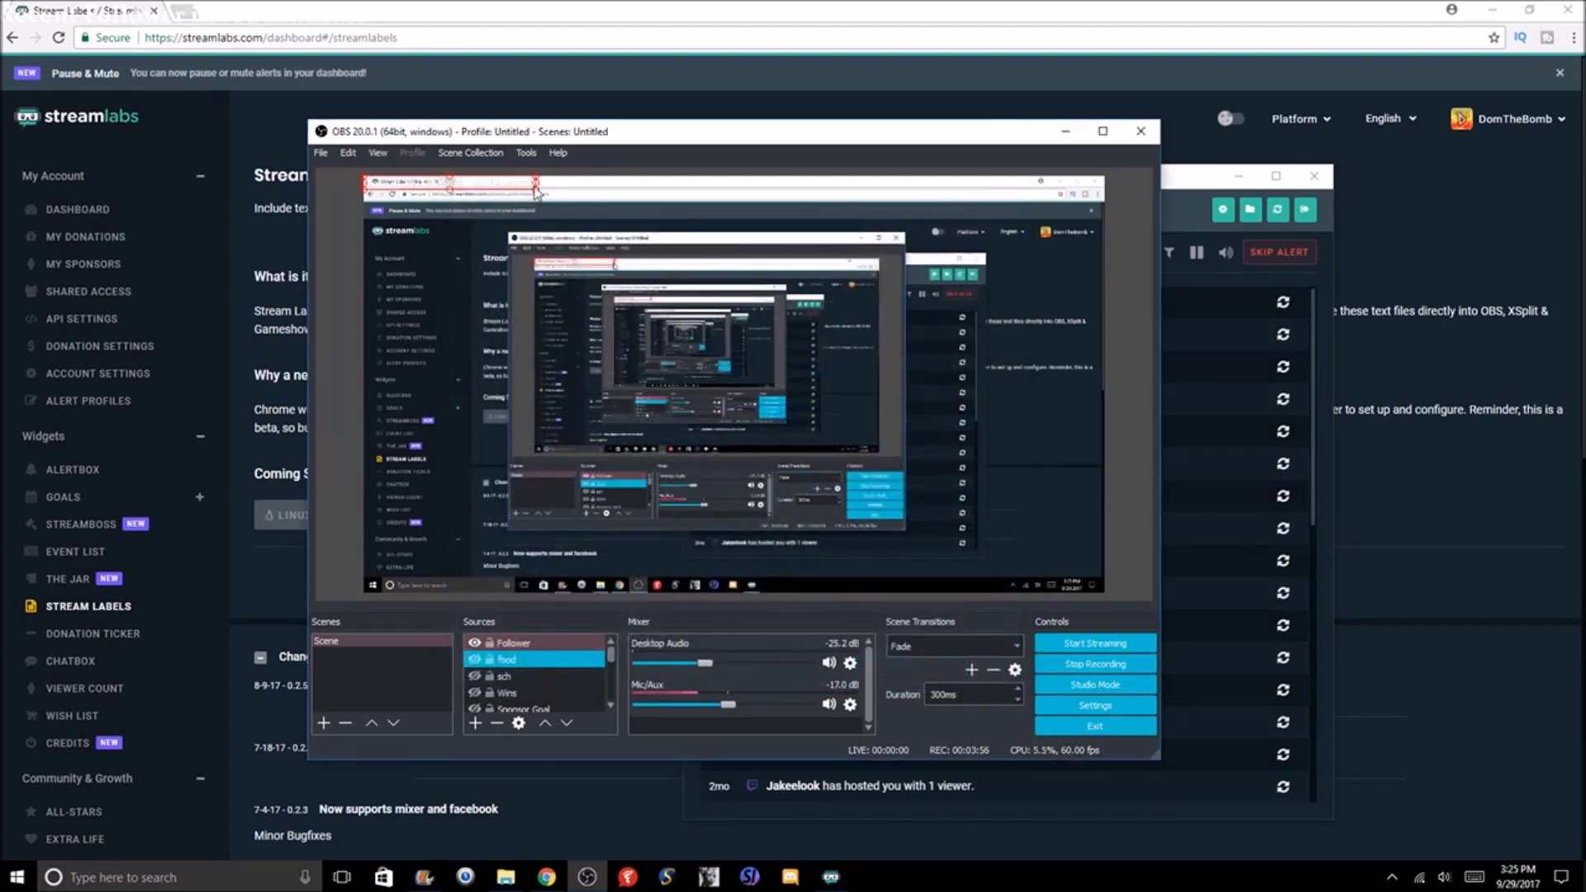
left_click_drag(503, 199, 592, 576)
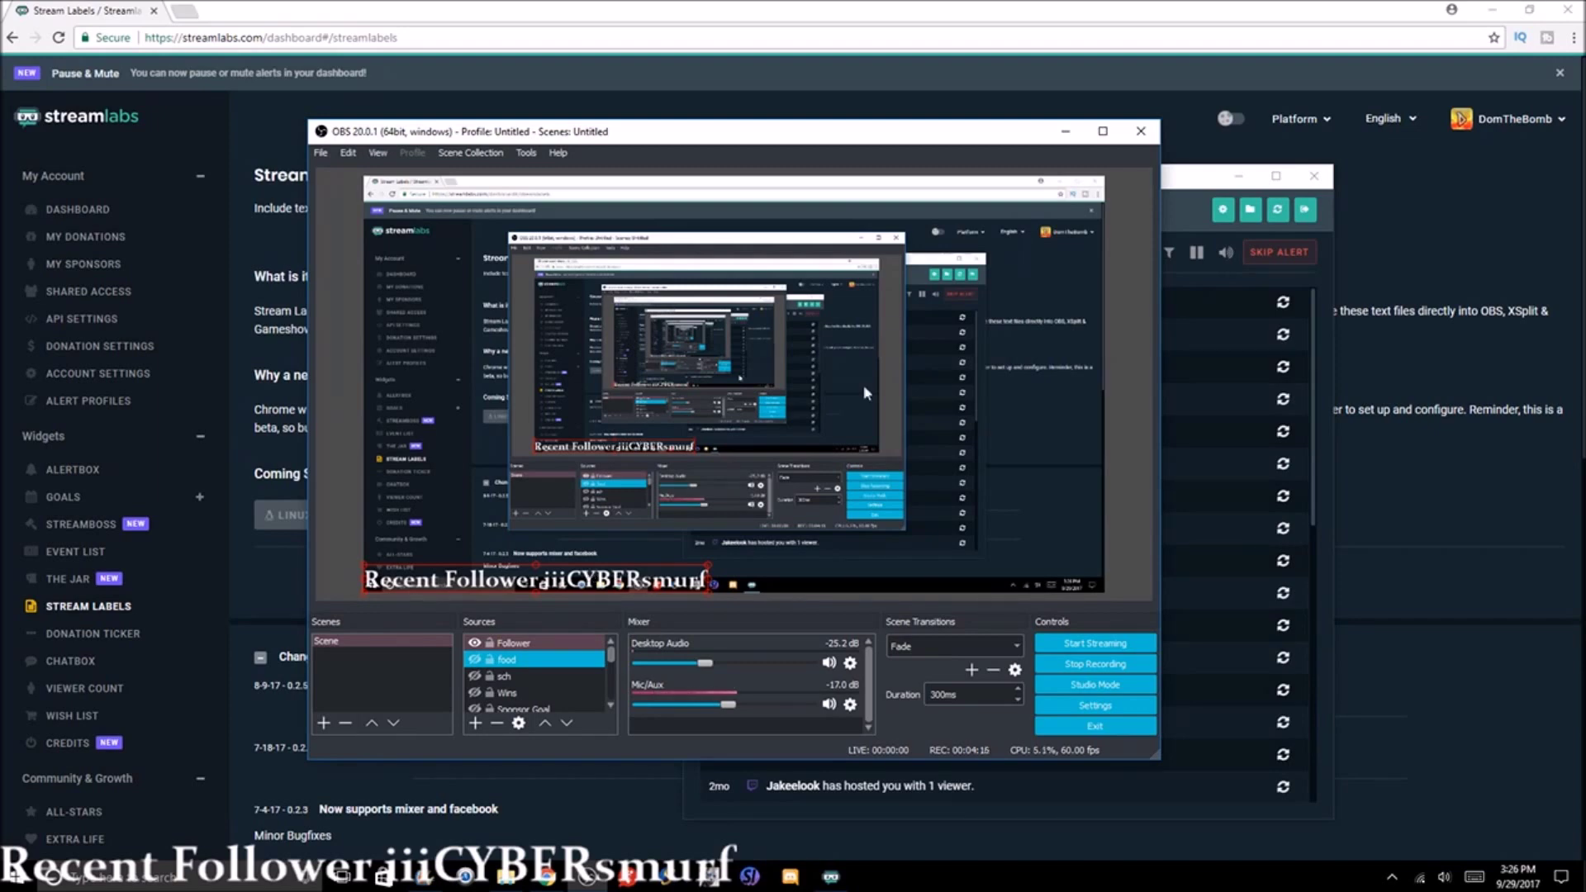
Step: Switch to Stream Labels and review the label choices and the Most Recent Follower message template in its settings
left_click(1197, 197)
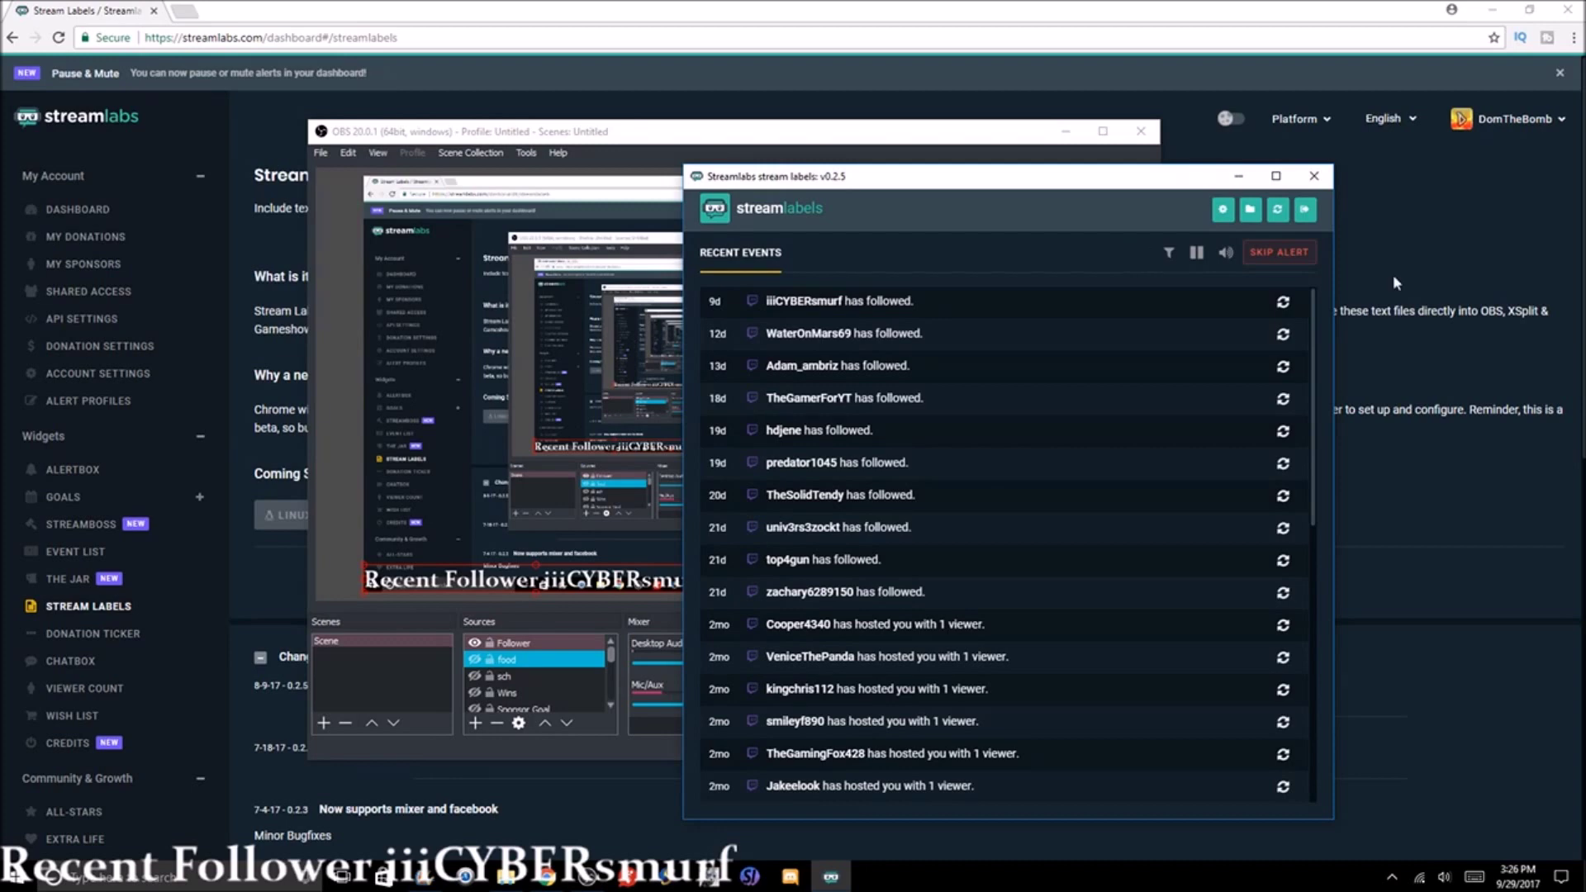
left_click(1275, 212)
left_click(1231, 209)
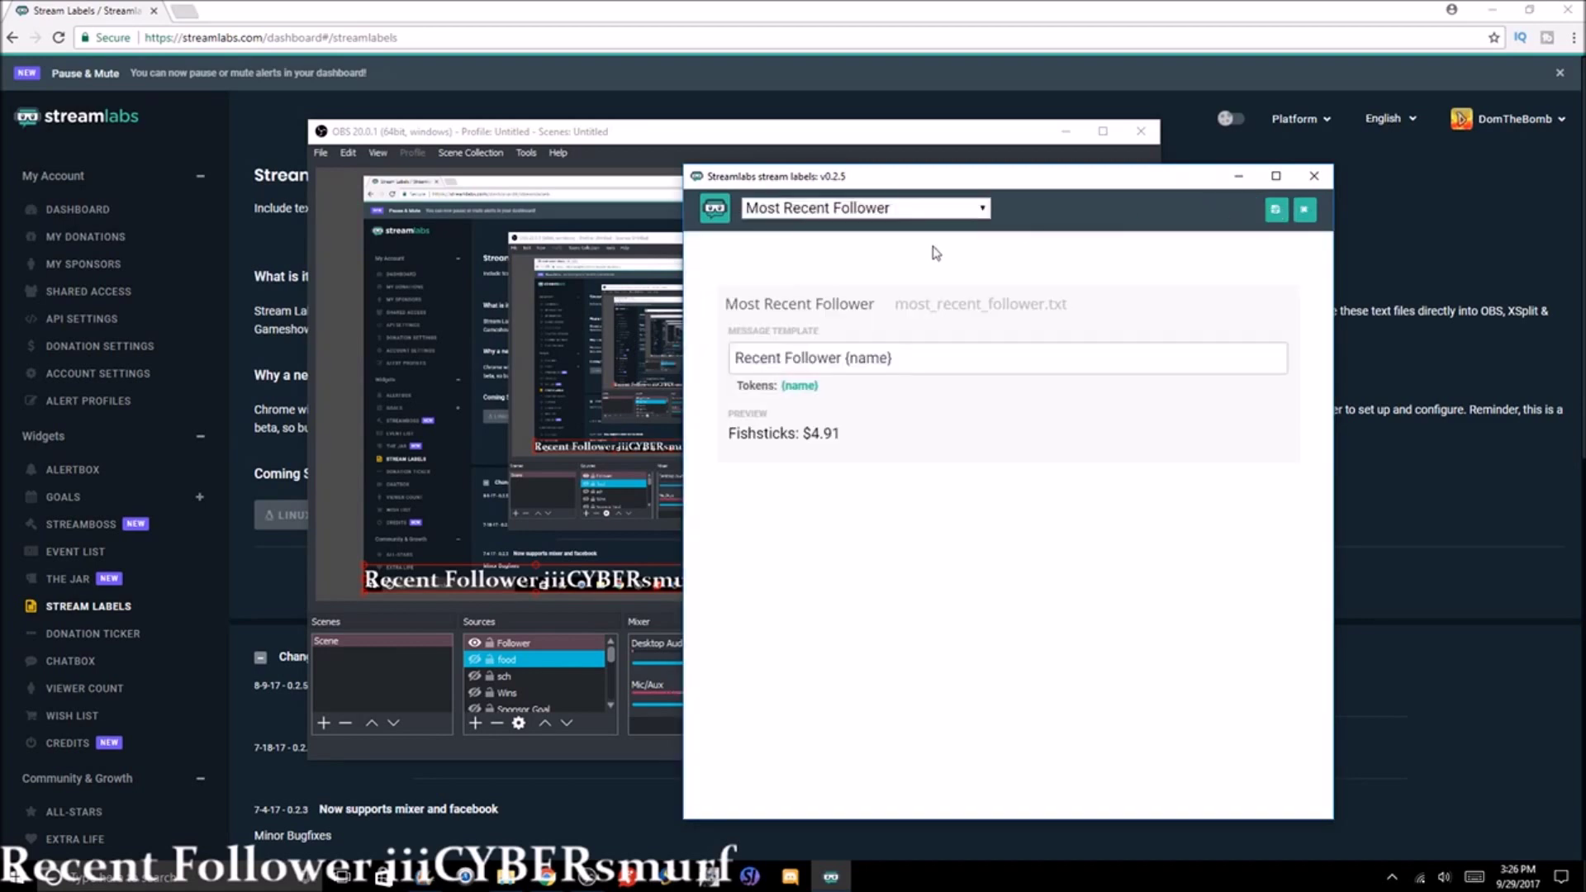
left_click(979, 207)
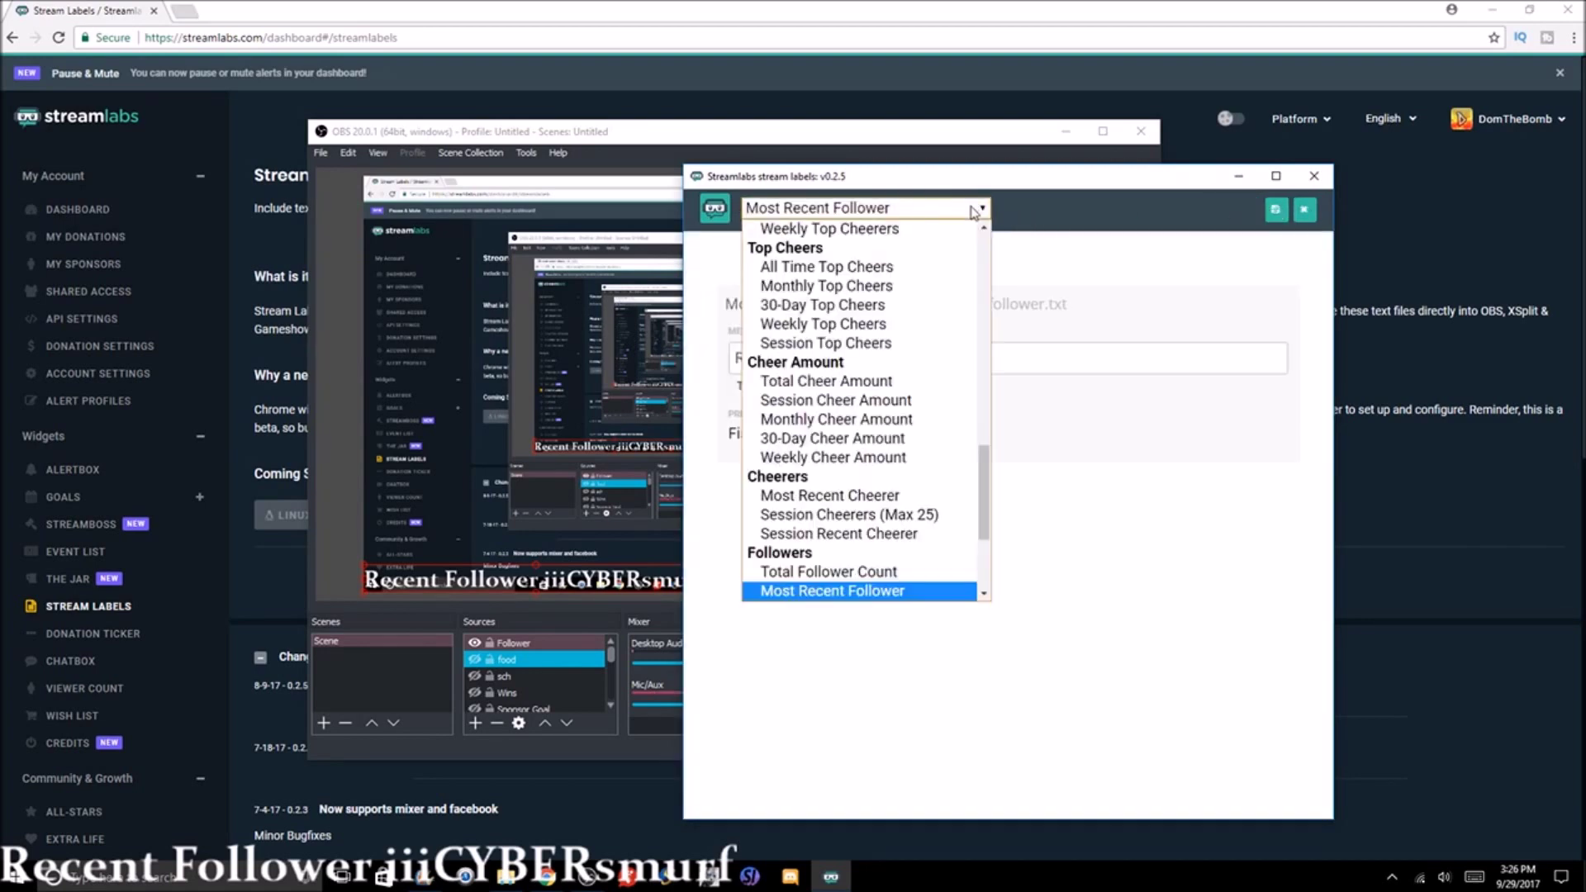
left_click(1043, 266)
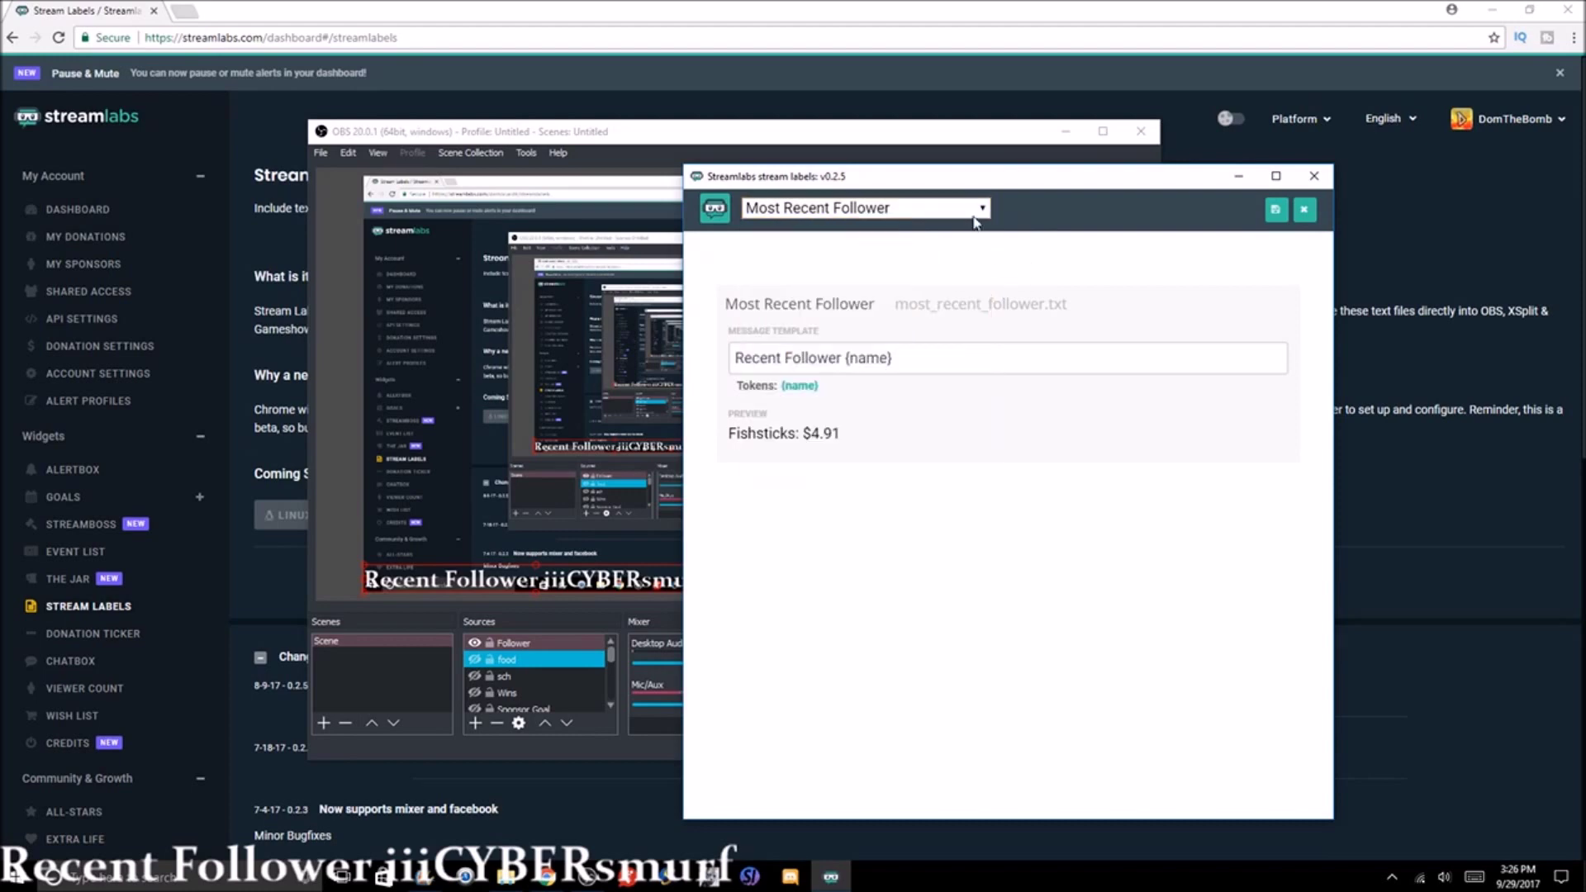
left_click(979, 208)
left_click(836, 587)
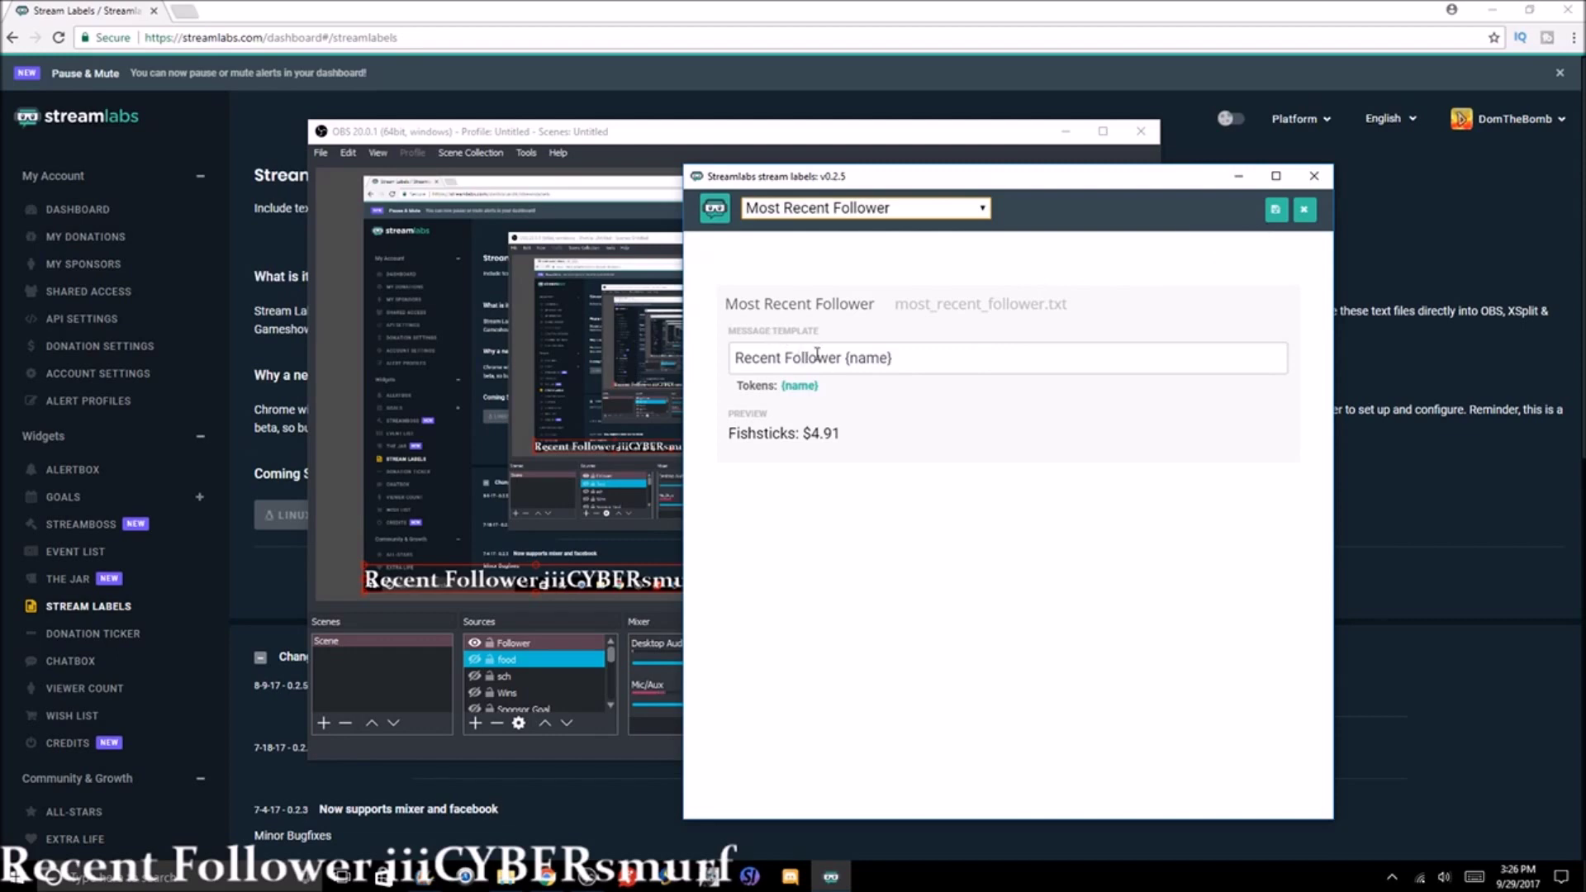
left_click(1304, 209)
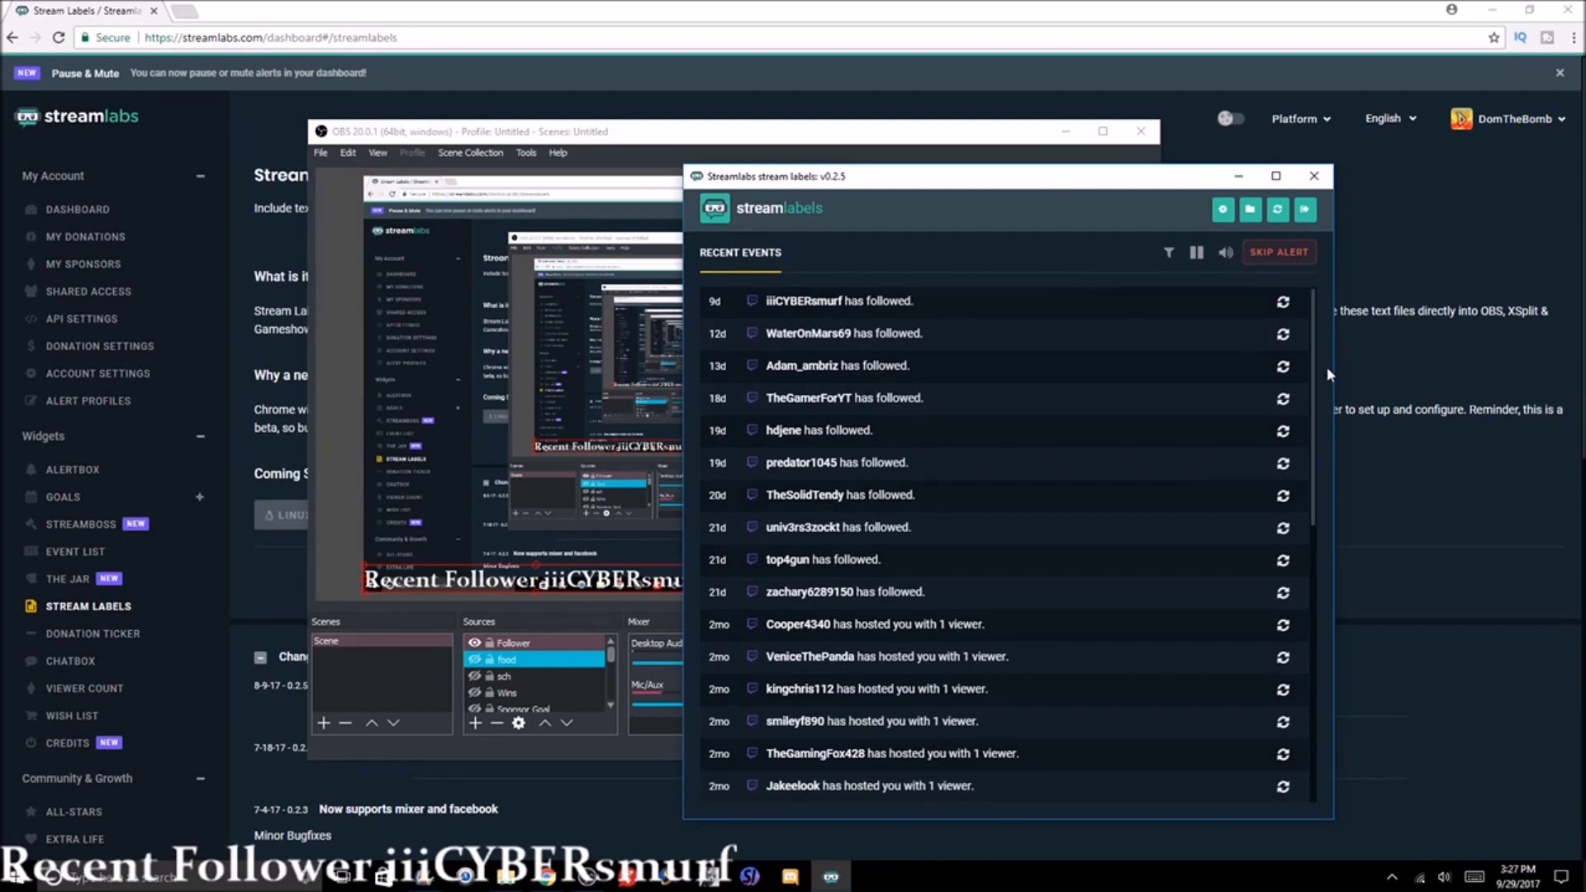
Step: Check the Most Recent Follower label settings again and minimize Stream Labels to return to OBS
left_click(1283, 304)
left_click(1222, 211)
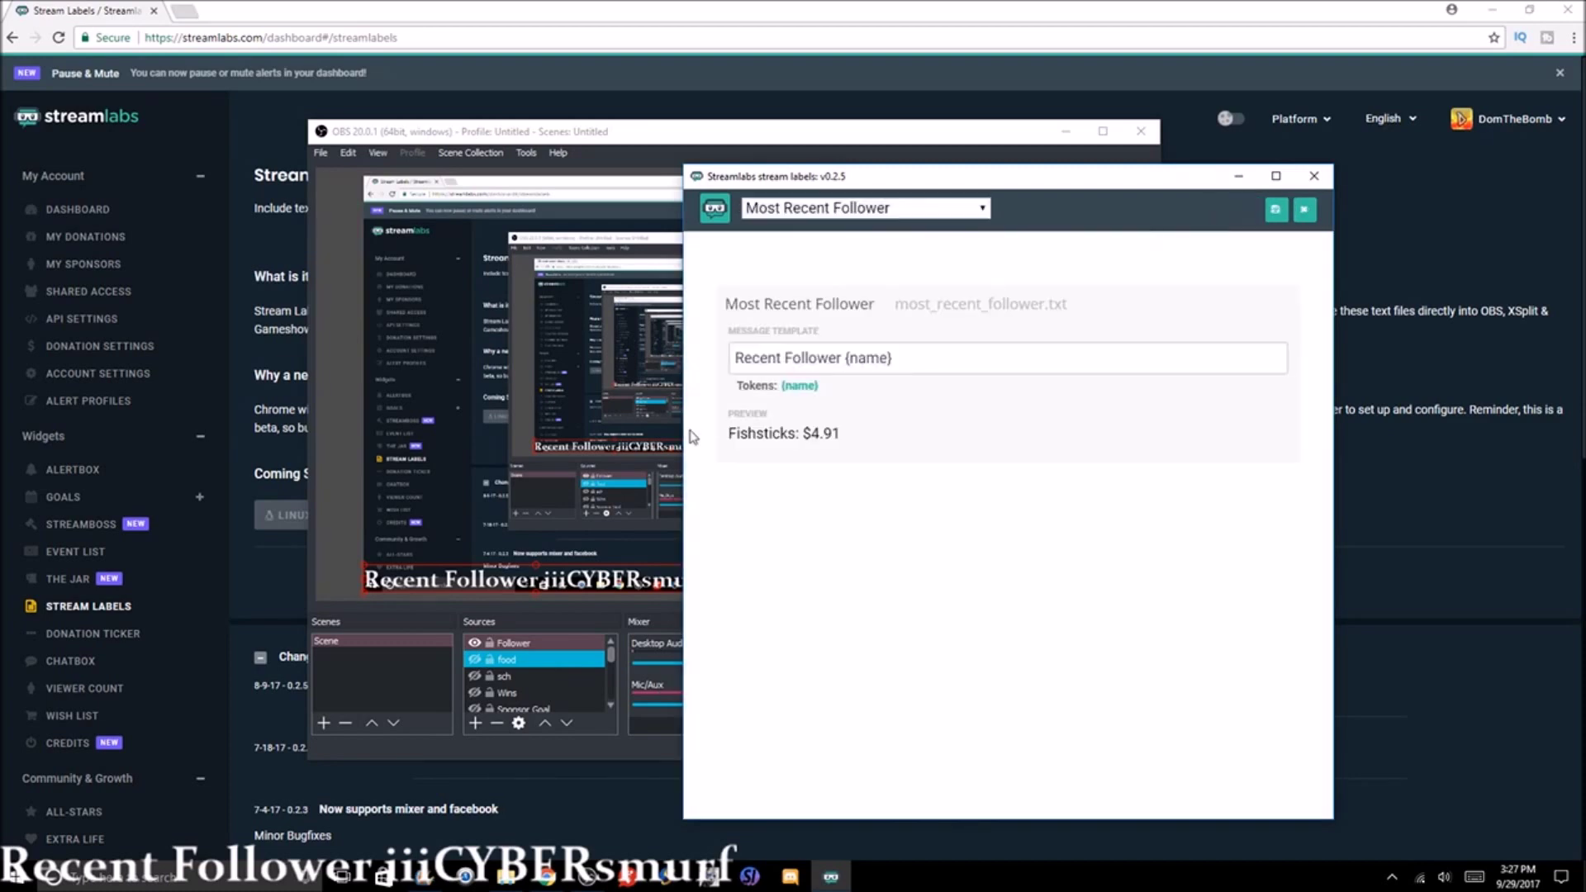
left_click(1304, 209)
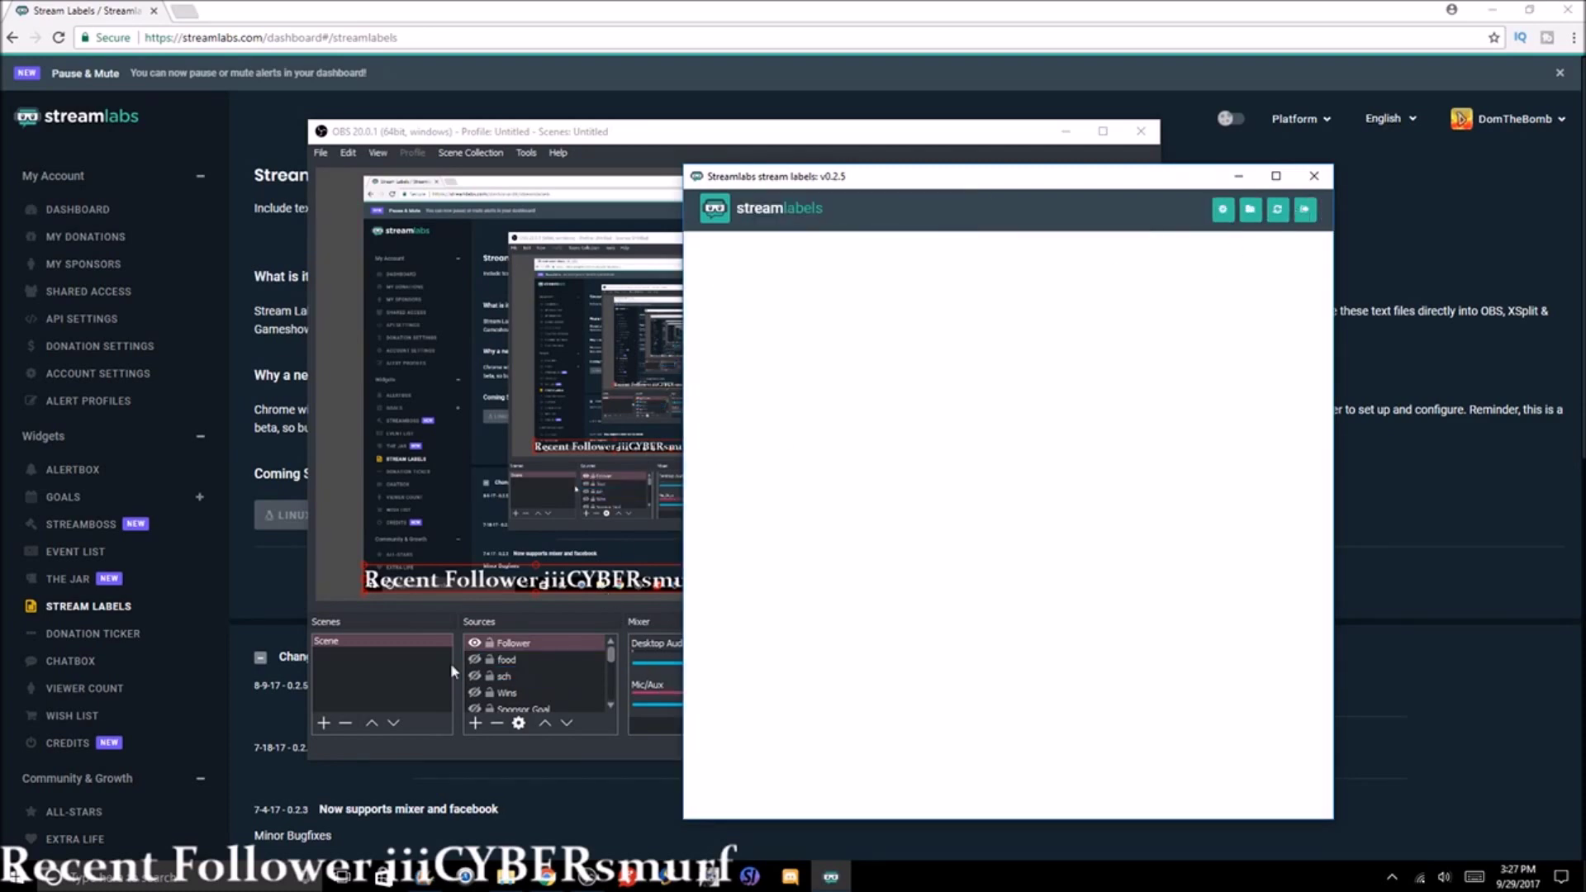
left_click(1237, 175)
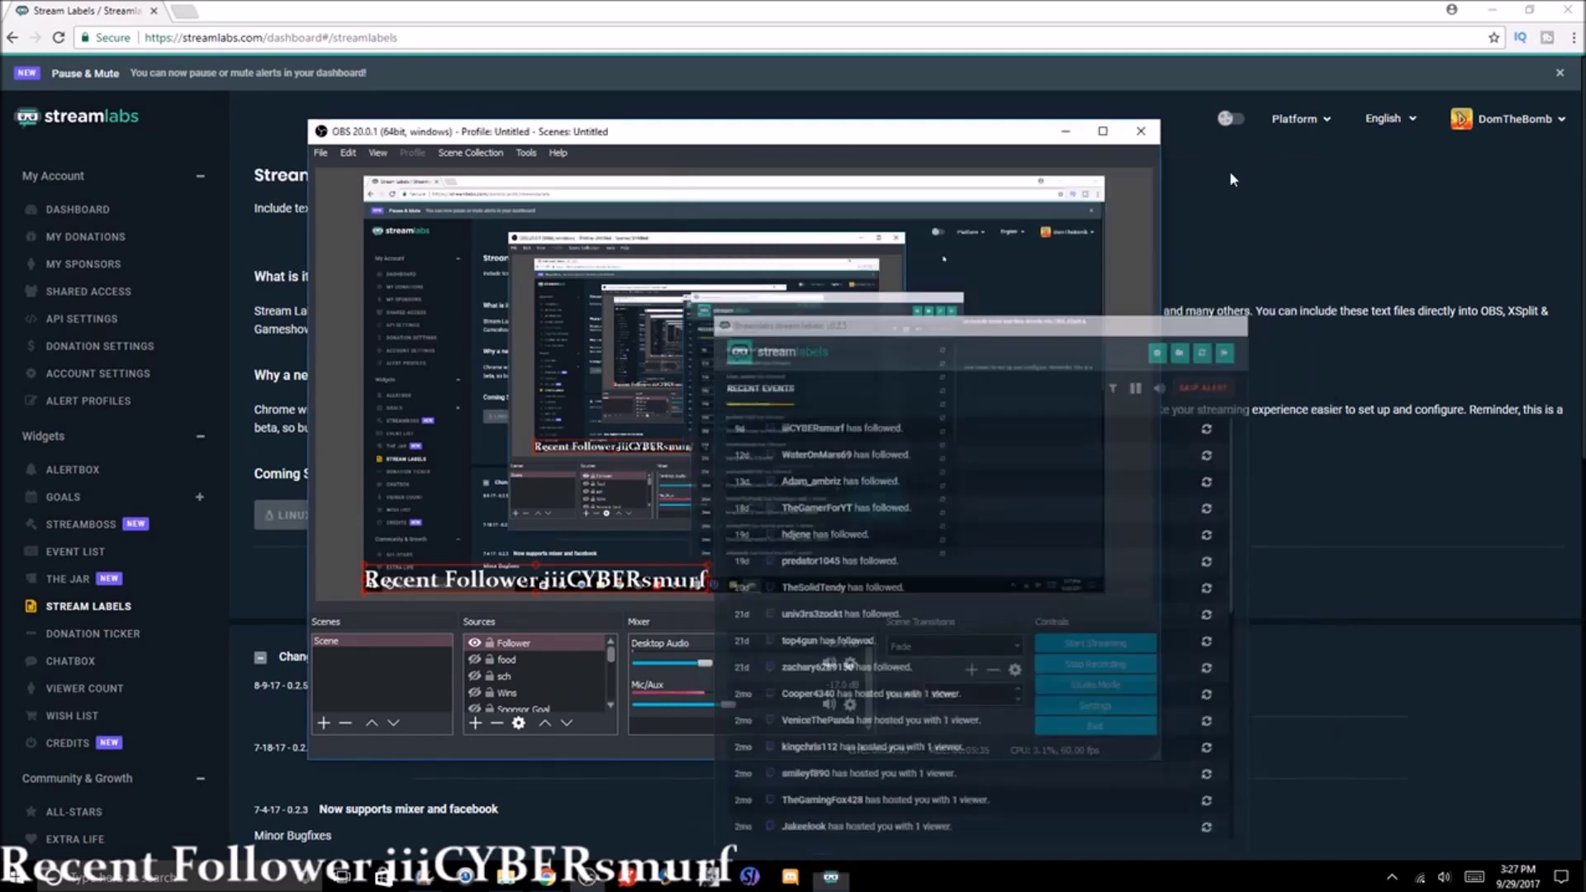
Step: Look through the source types that can be added to the scene and select the Follower source
left_click(529, 659)
right_click(533, 657)
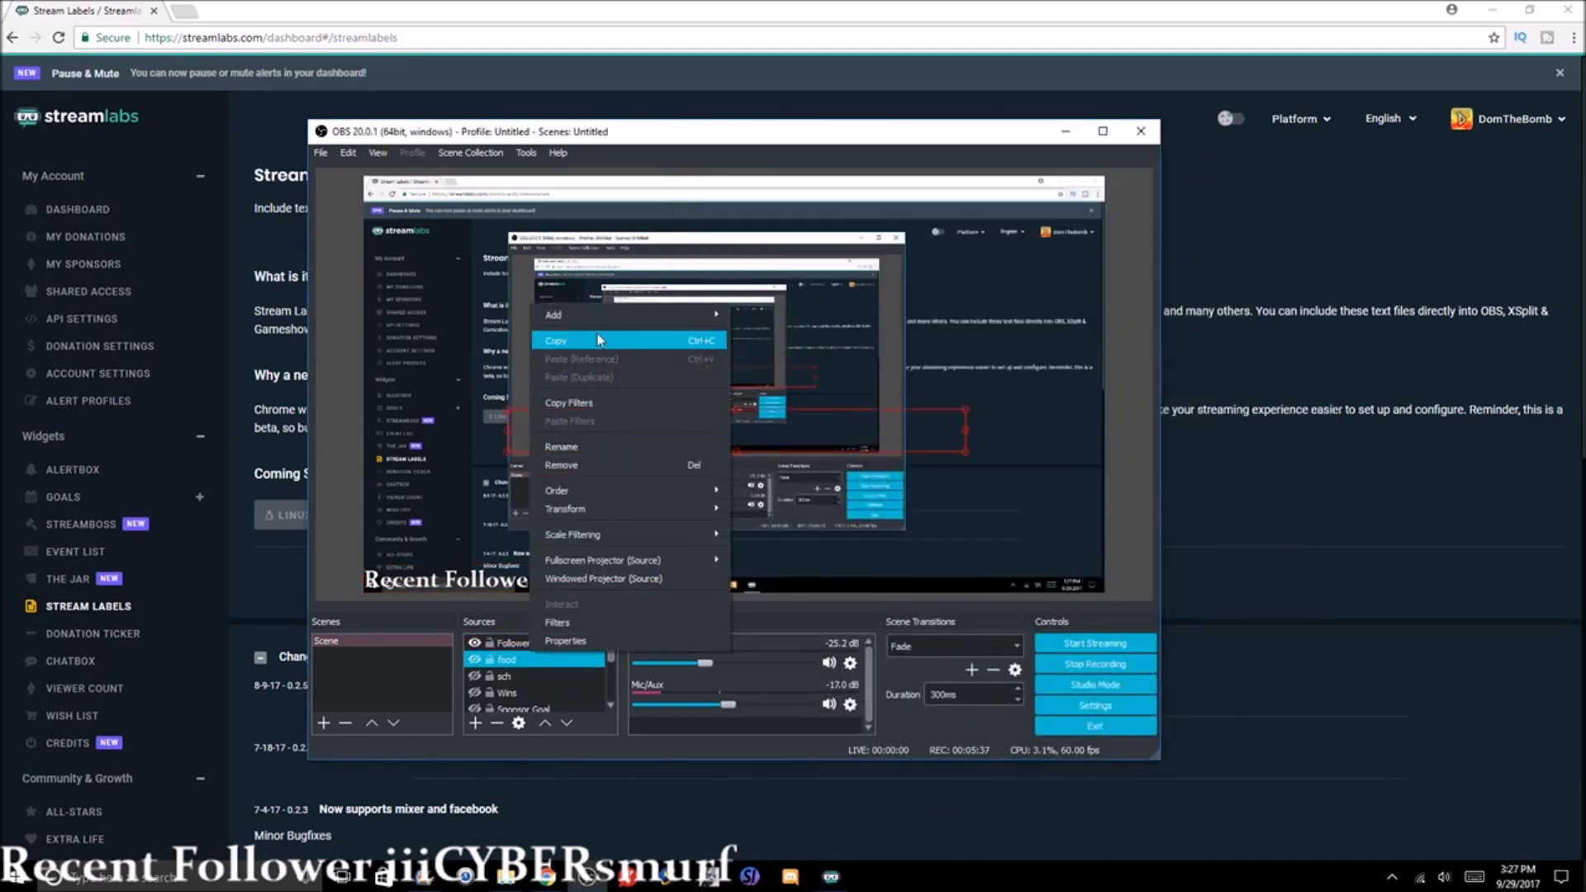
mouse_move(602, 317)
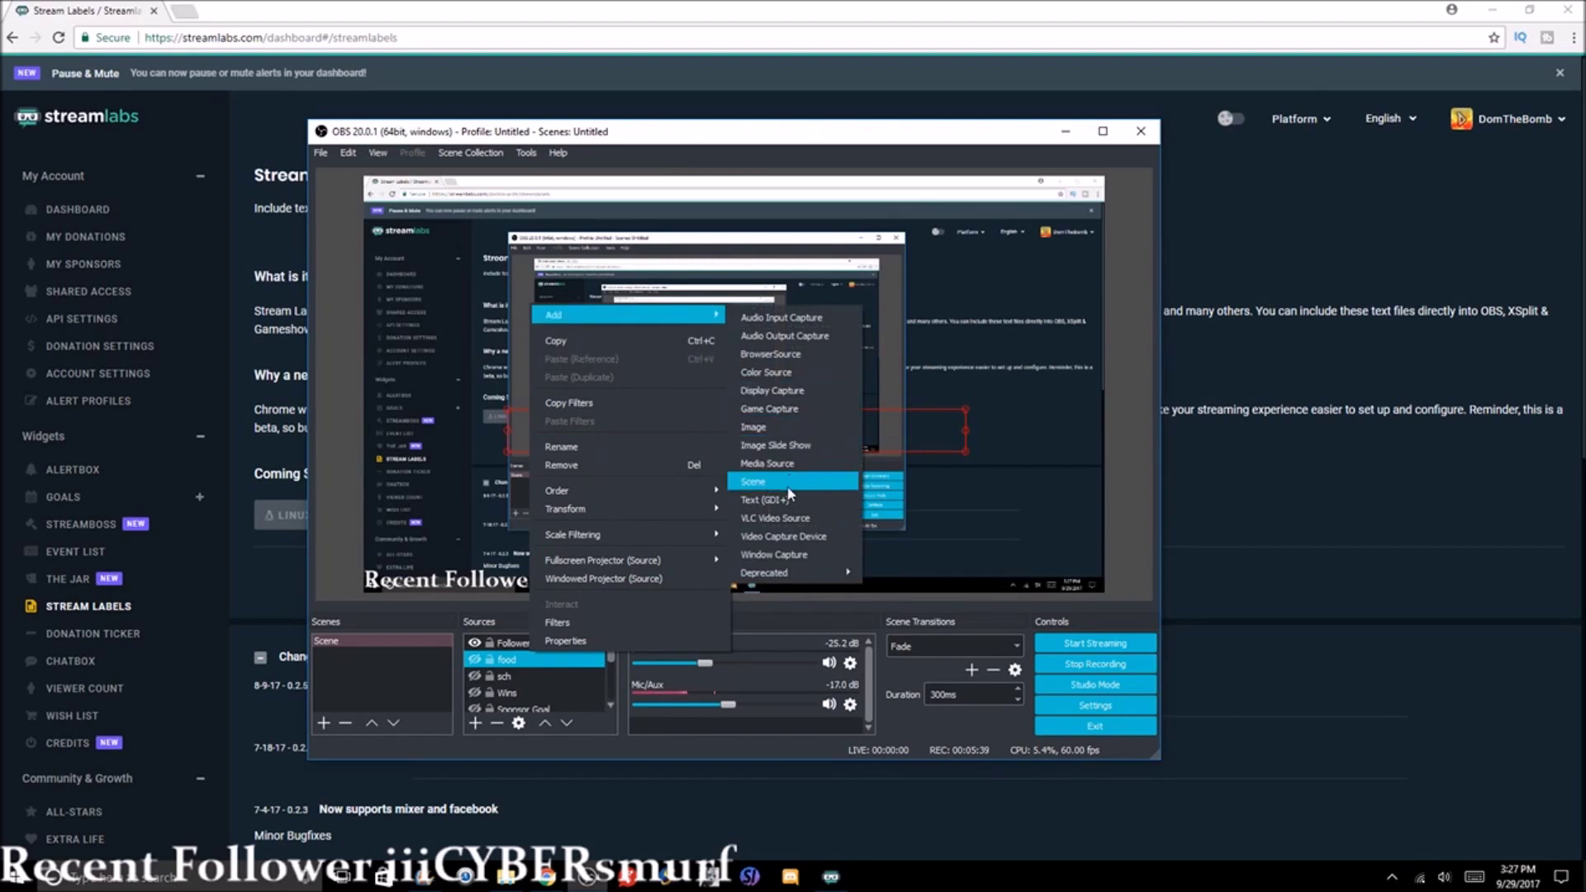
left_click(514, 648)
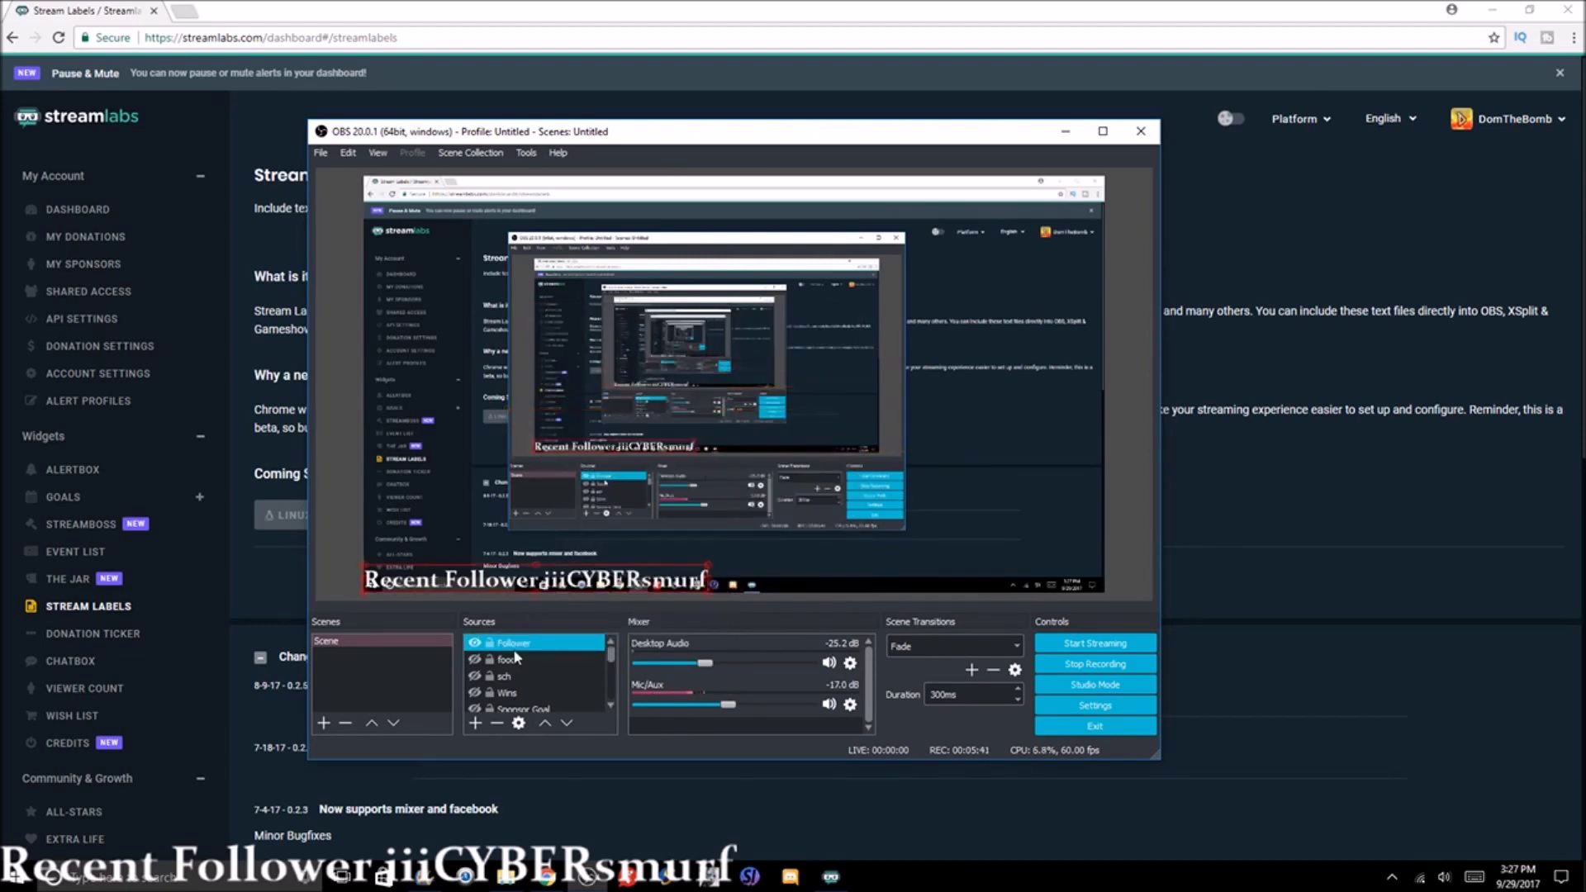
Step: Open the Follower source's properties and look through the label text files in the StreamLabs folder without choosing another one
double_click(515, 647)
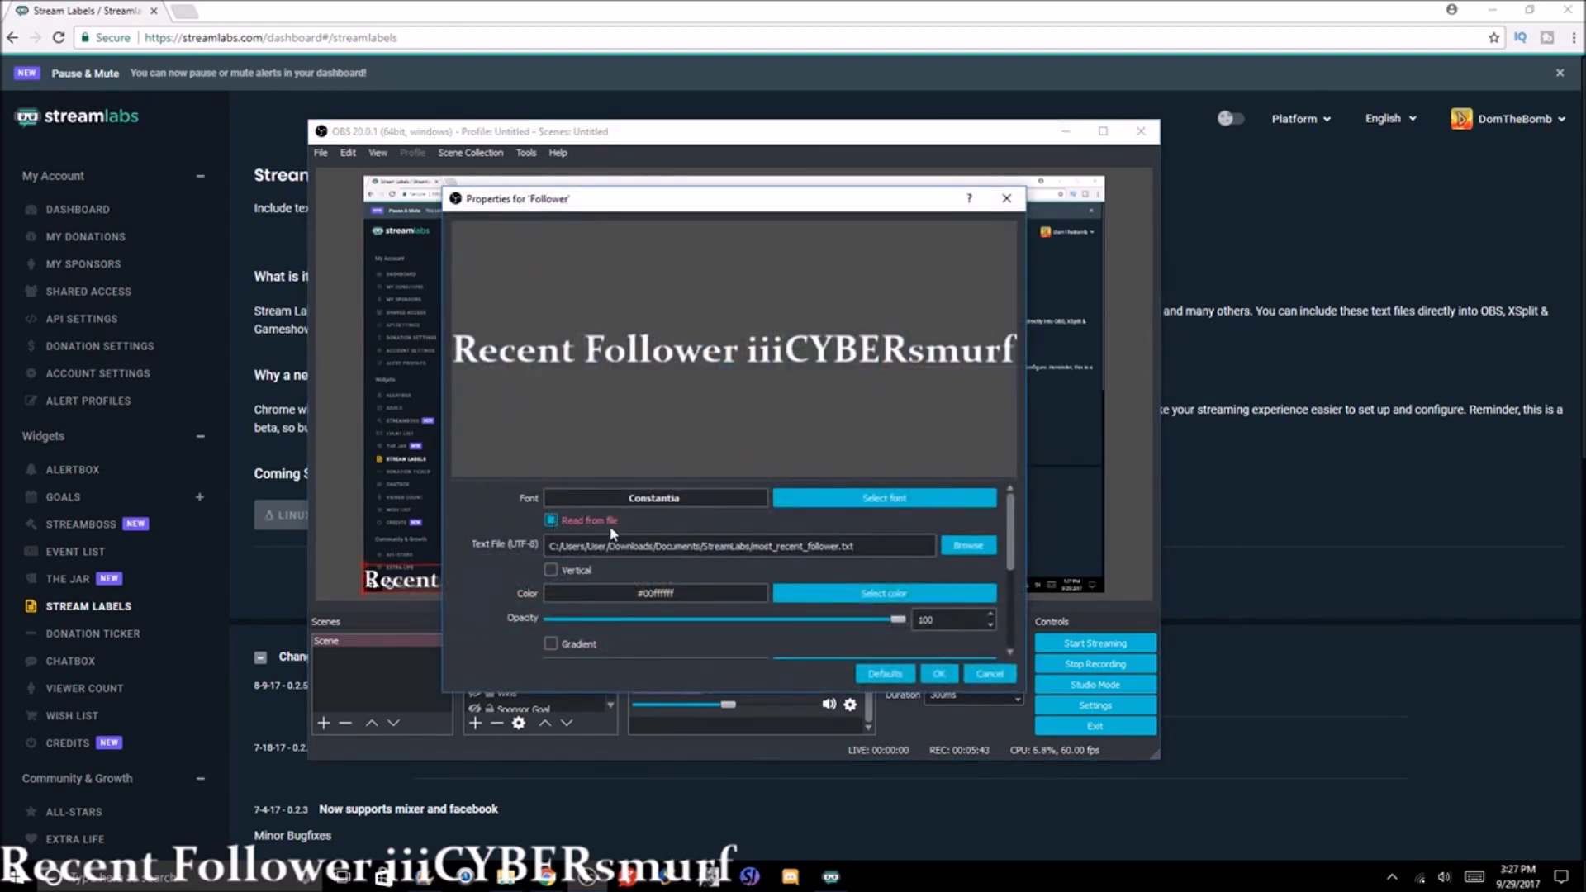
left_click(978, 546)
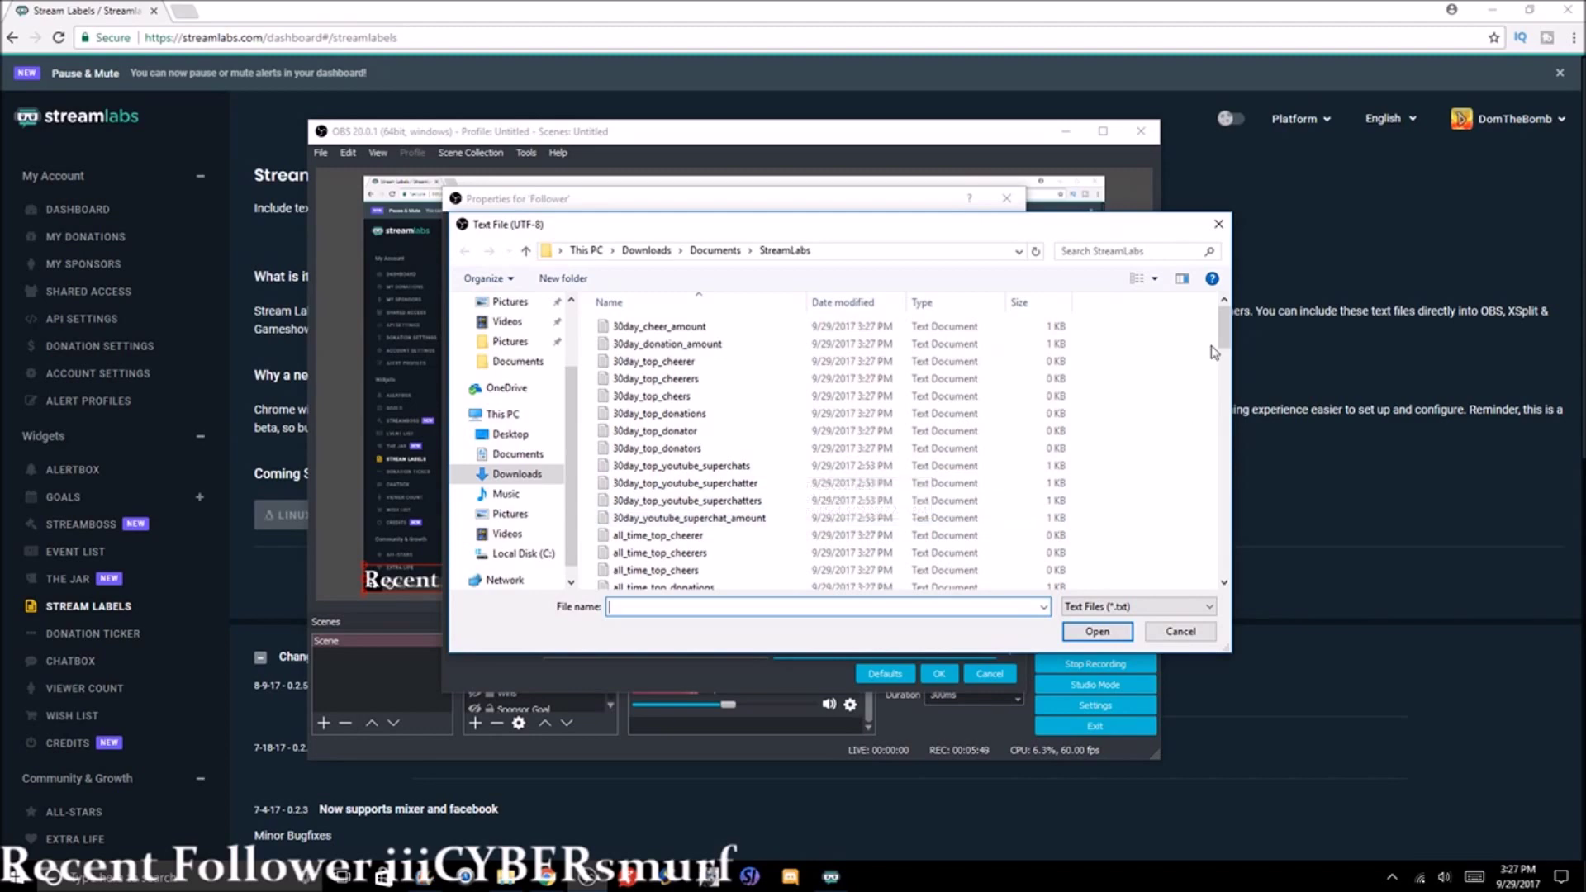
scroll(1226, 345, "down", 20)
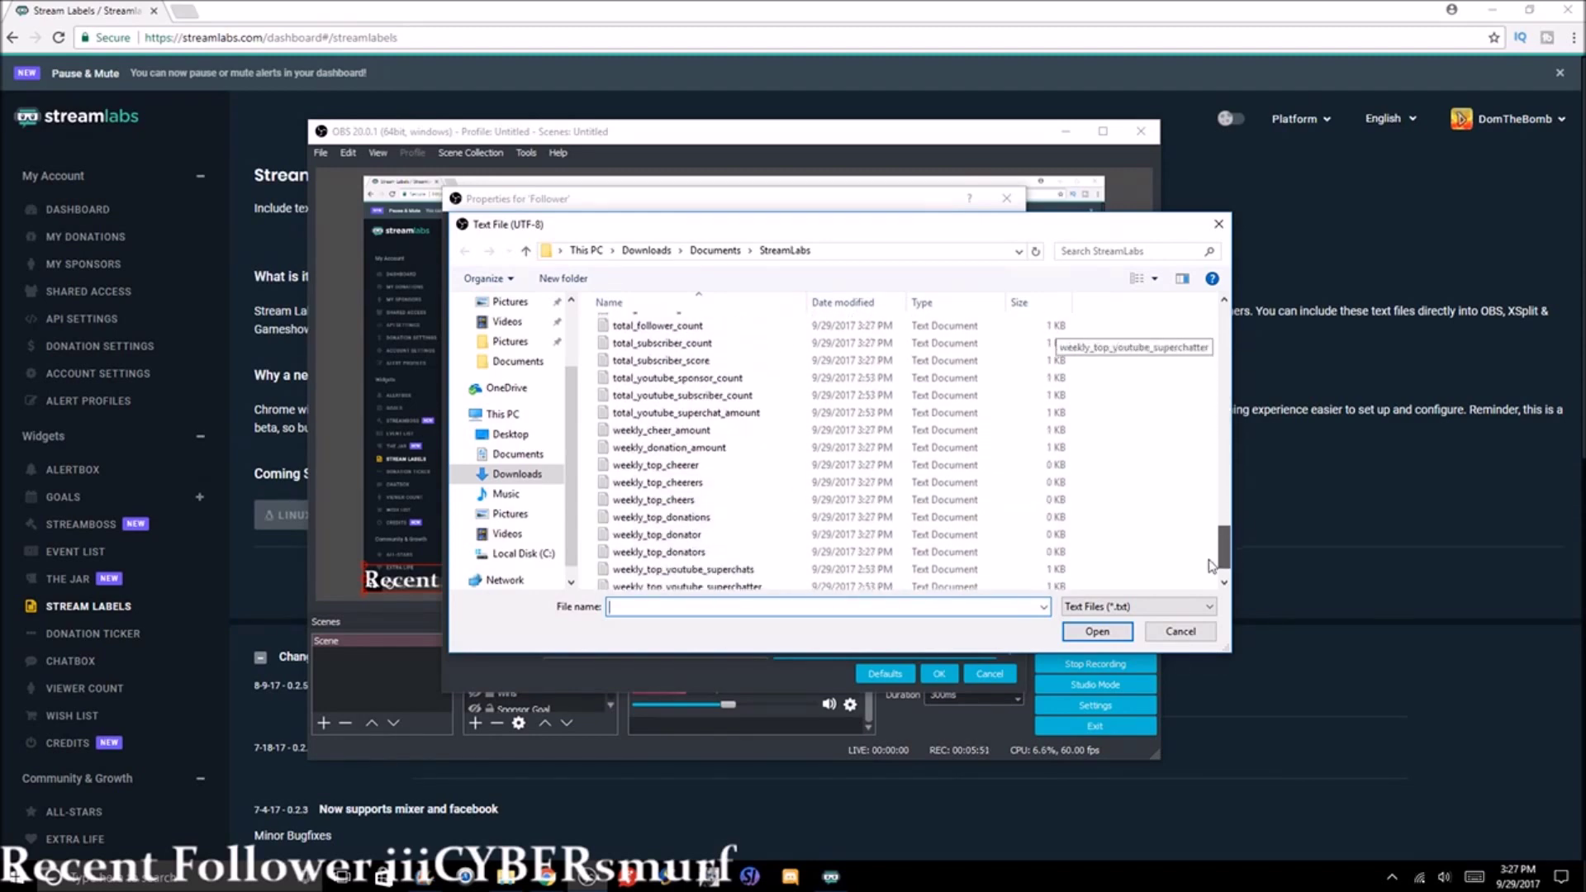
left_click(1199, 632)
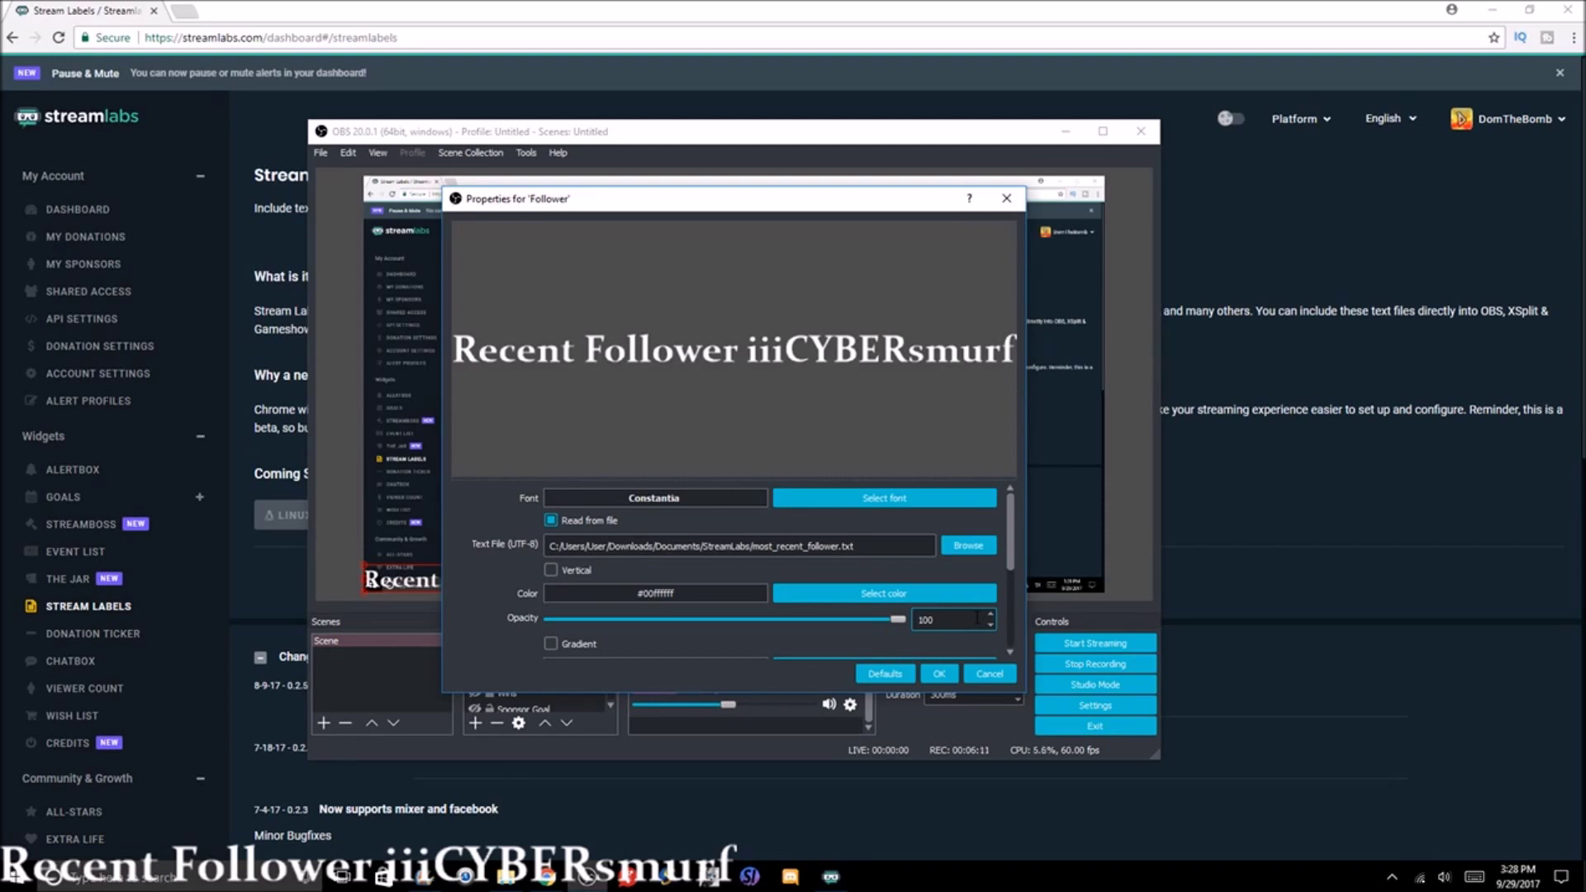
left_click(942, 673)
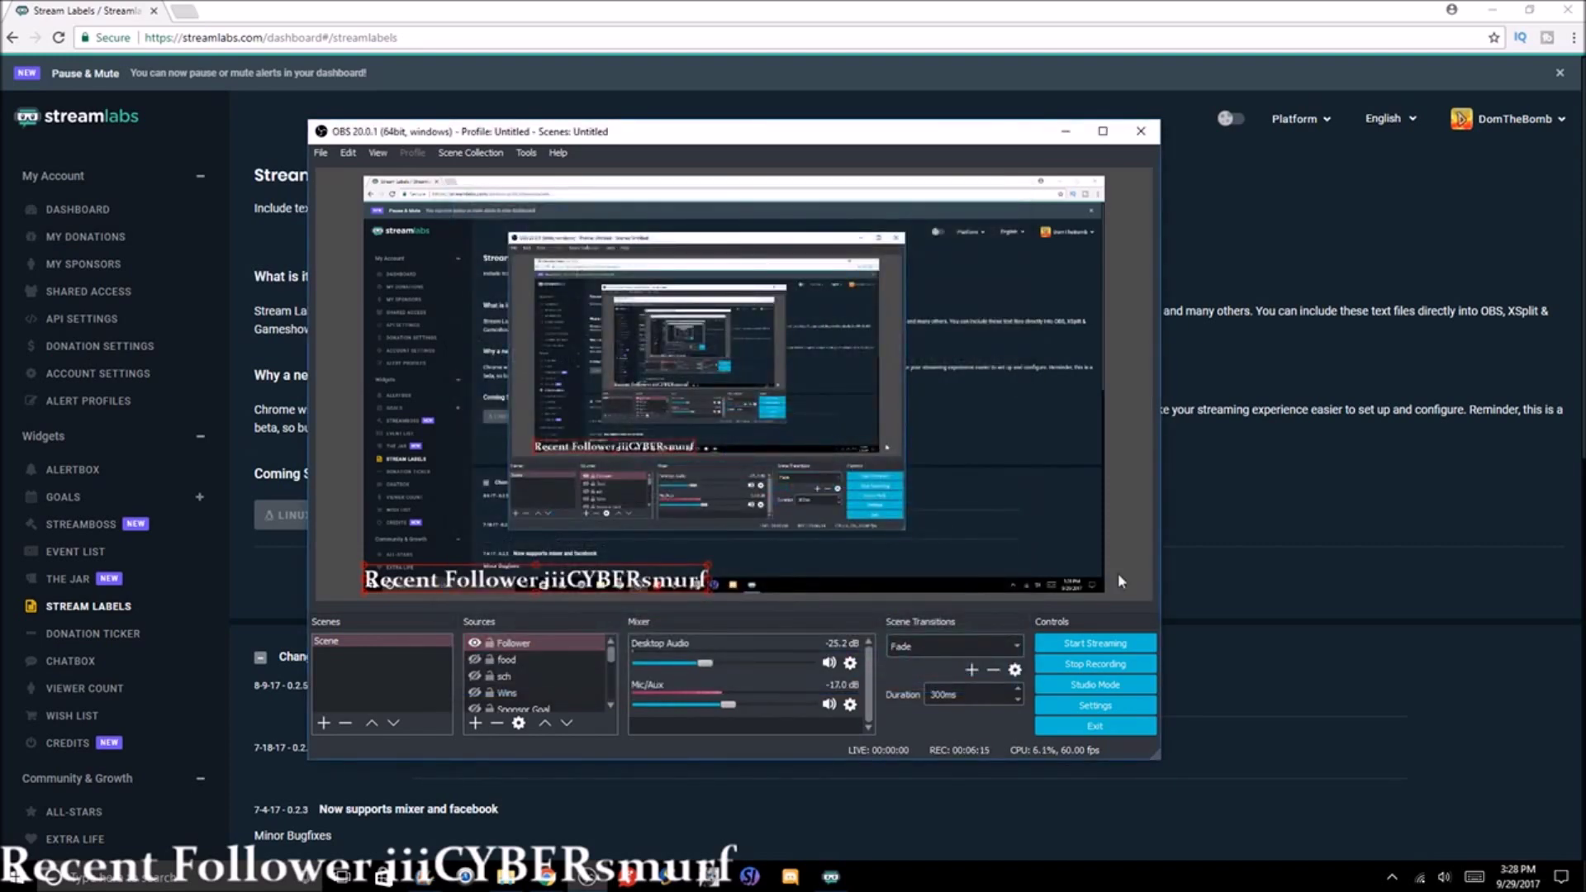